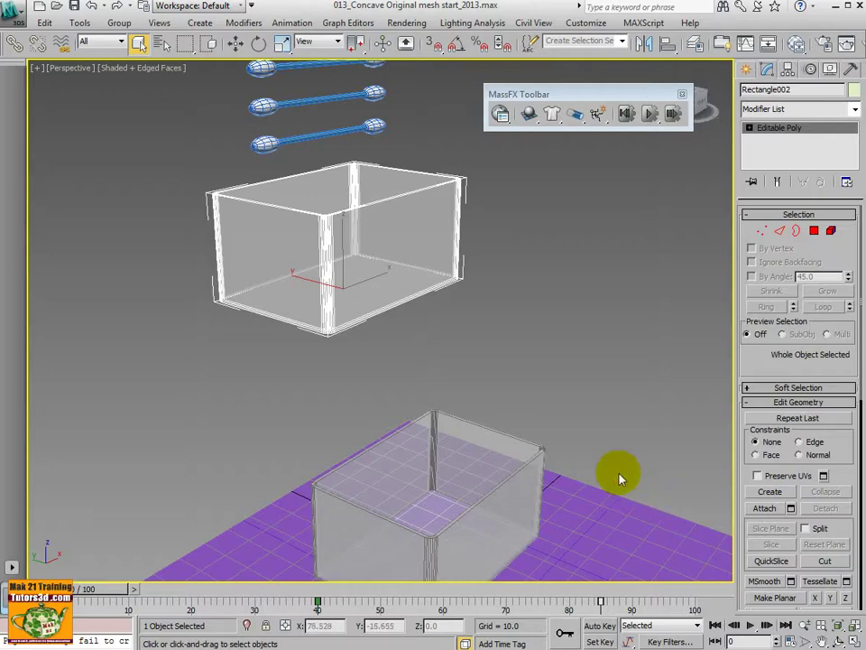
Scrub to about frame 44 and make the glass box a MassFX dynamic rigid body.
{"action": "scroll", "coordinate": [340, 474], "scroll_direction": "down", "scroll_amount": 2}
{"action": "scroll", "coordinate": [362, 422], "scroll_direction": "up", "scroll_amount": 3}
{"action": "scroll", "coordinate": [342, 305], "scroll_direction": "up", "scroll_amount": 3}
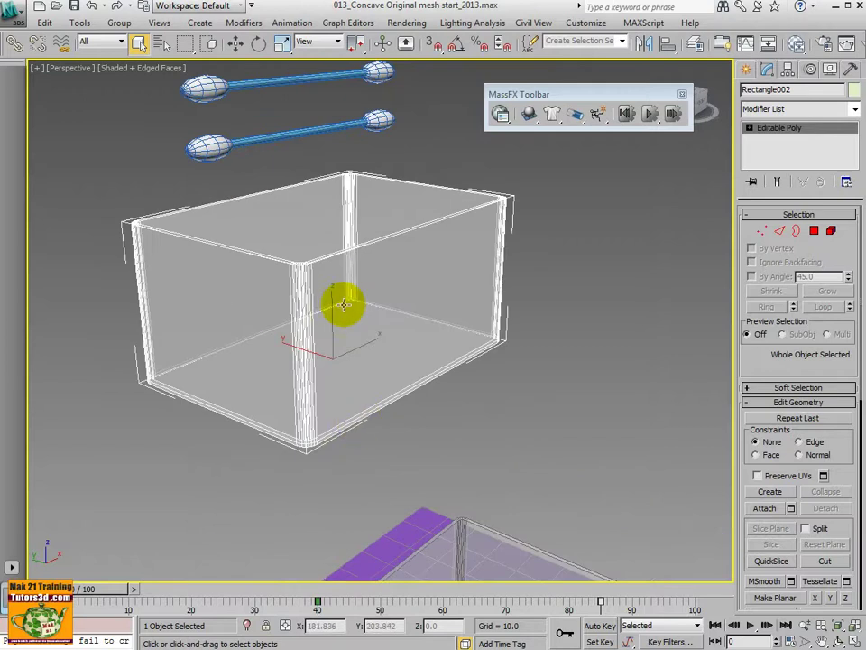
{"action": "mouse_move", "coordinate": [122, 589]}
{"action": "left_mouse_down"}
{"action": "mouse_move", "coordinate": [719, 592]}
{"action": "mouse_move", "coordinate": [125, 589]}
{"action": "mouse_move", "coordinate": [526, 587]}
{"action": "mouse_move", "coordinate": [203, 577]}
{"action": "mouse_move", "coordinate": [232, 584]}
{"action": "mouse_move", "coordinate": [203, 582]}
{"action": "mouse_move", "coordinate": [628, 576]}
{"action": "mouse_move", "coordinate": [257, 567]}
{"action": "left_mouse_up"}
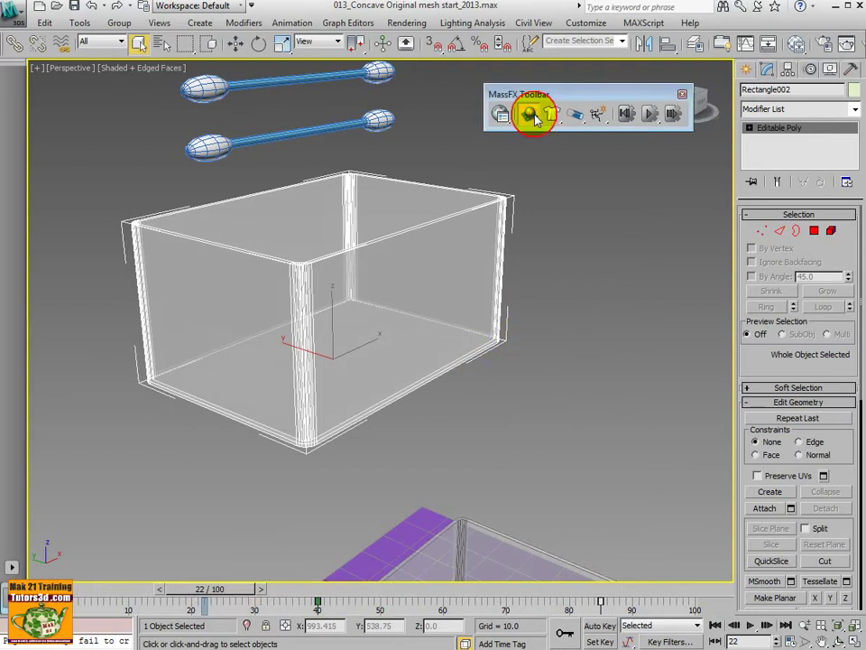
{"action": "left_click_drag", "start_coordinate": [550, 112], "coordinate": [571, 142]}
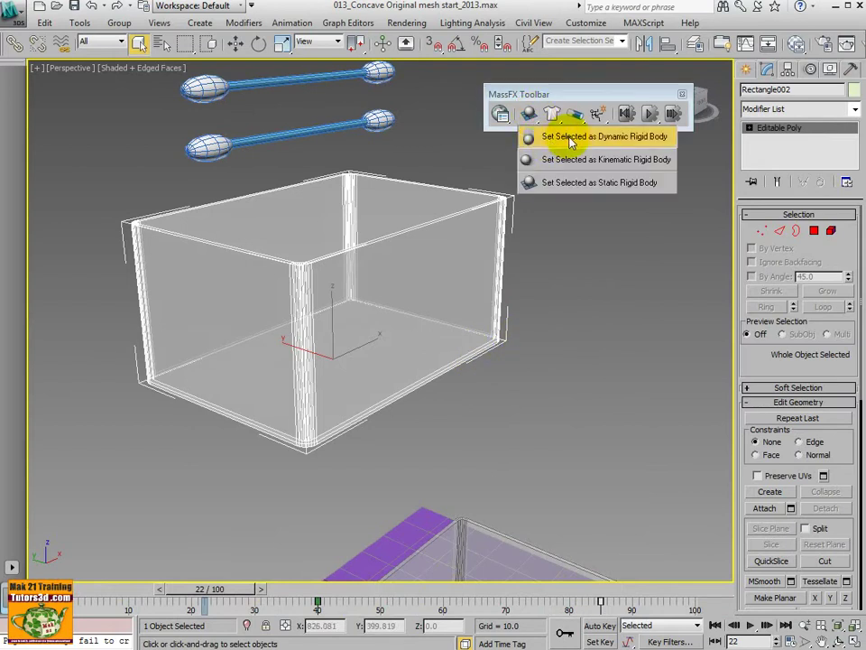
{"action": "left_click", "coordinate": [570, 137]}
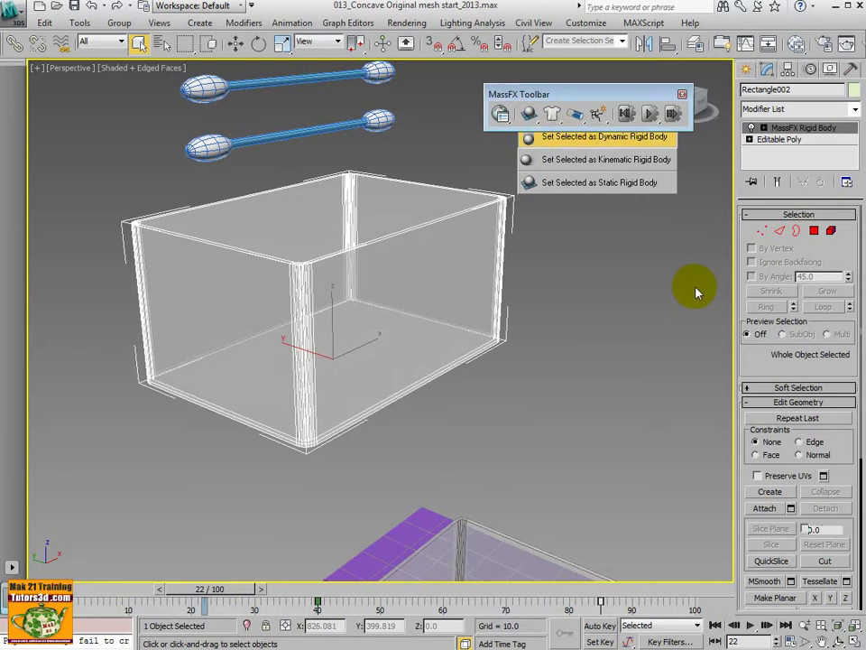
Run the physics simulation from frame 0 to watch the swabs fall, then reset it.
{"action": "left_click", "coordinate": [651, 113]}
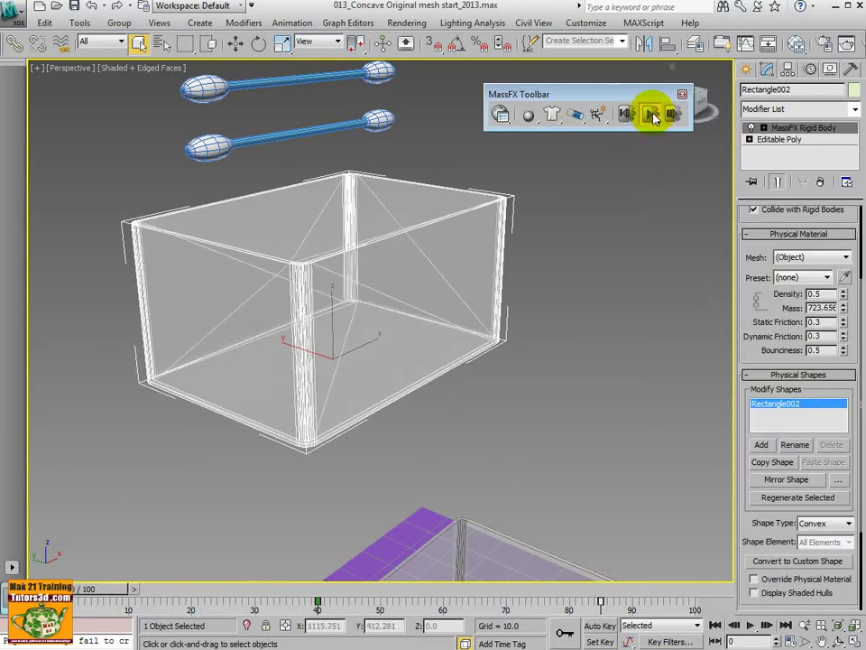
{"action": "left_click", "coordinate": [650, 113]}
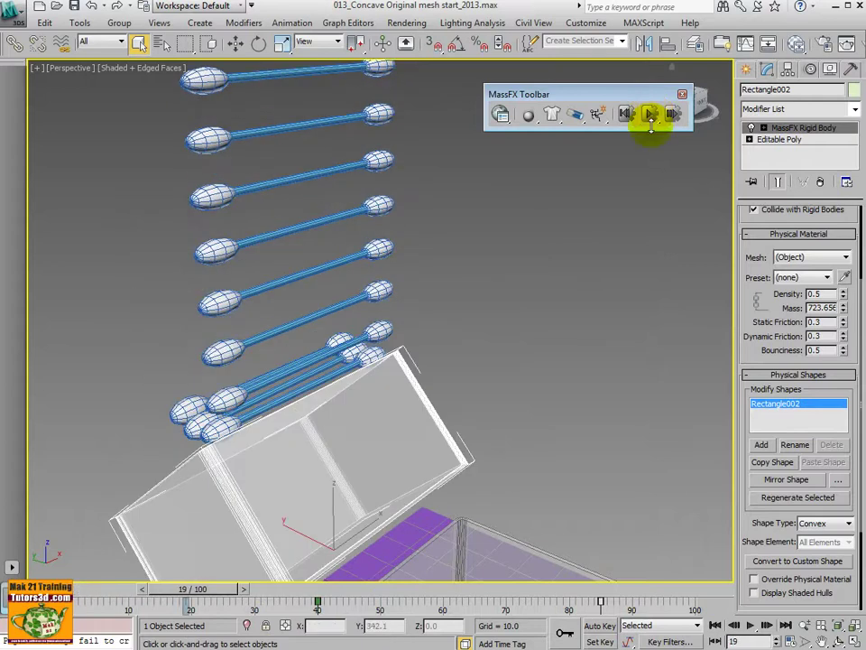
{"action": "middle_click_drag", "start_coordinate": [570, 351], "coordinate": [576, 349], "text": "alt"}
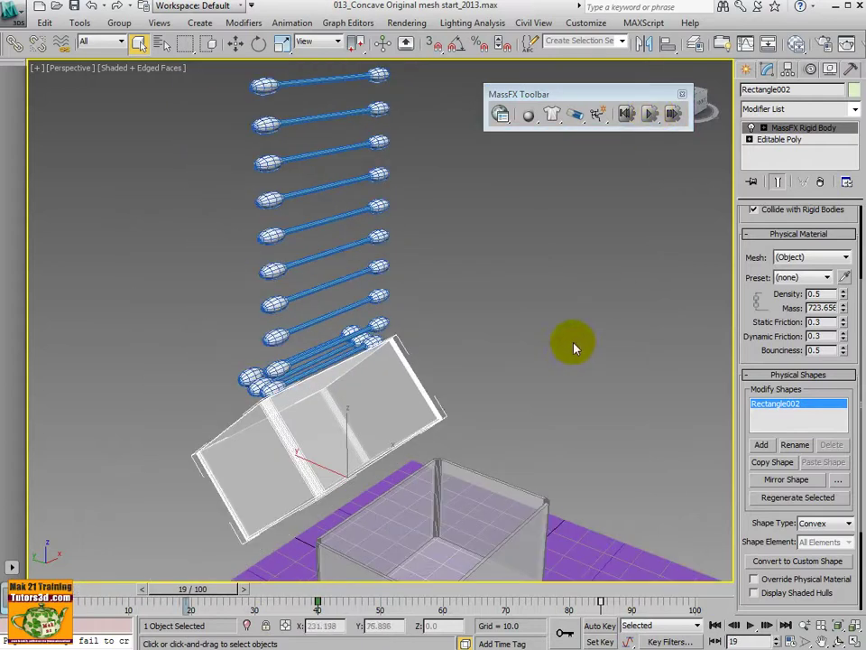
{"action": "left_click", "coordinate": [650, 113]}
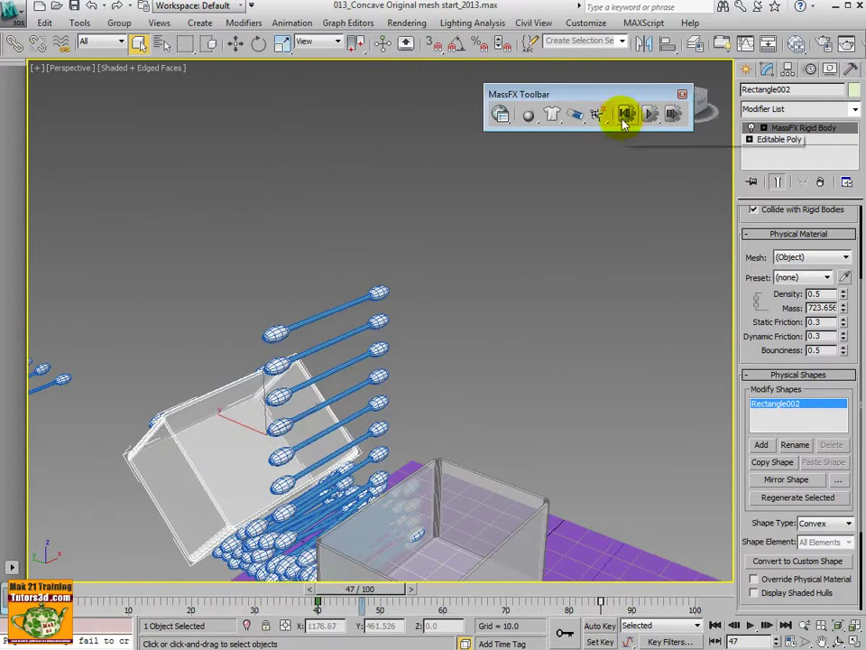
{"action": "left_click", "coordinate": [625, 113]}
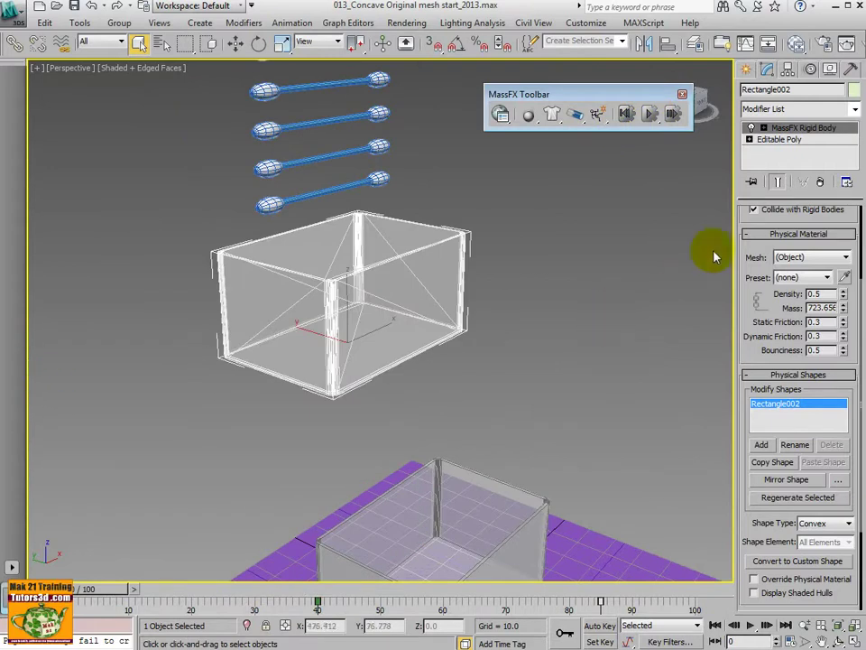
Change the glass box's rigid body type to Kinematic.
{"action": "scroll", "coordinate": [740, 402], "scroll_direction": "up", "scroll_amount": 3}
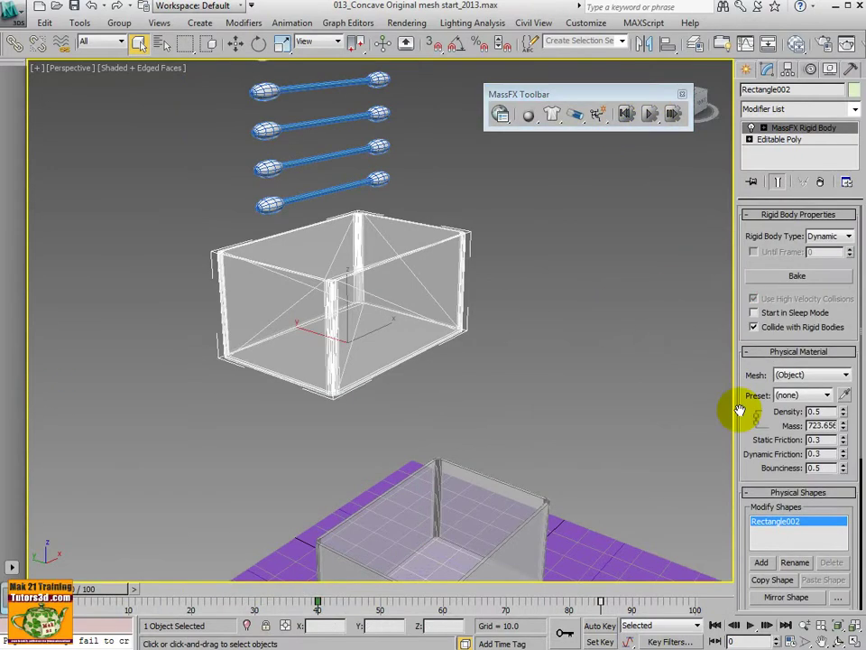
{"action": "left_click", "coordinate": [841, 233]}
{"action": "left_click", "coordinate": [826, 254]}
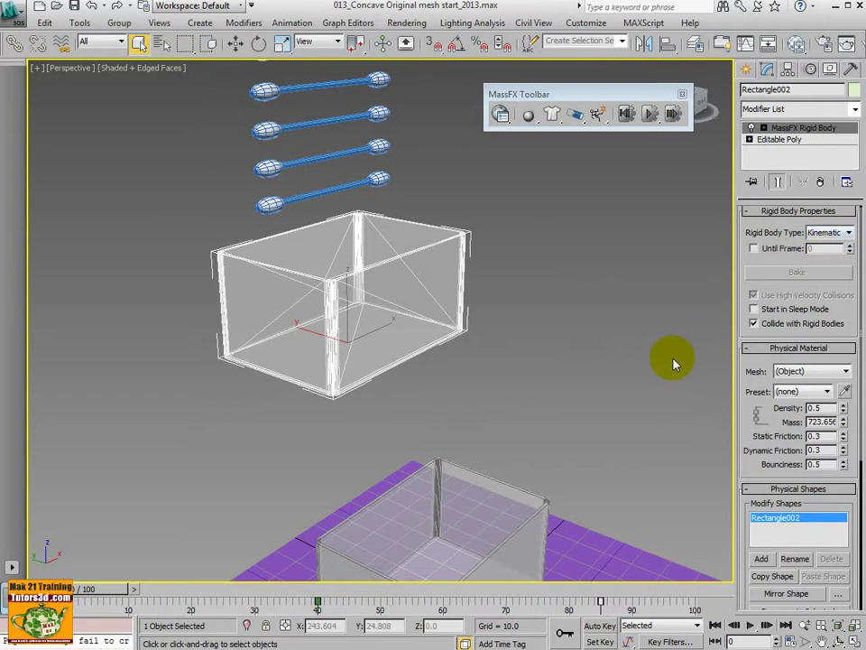
Run and stop the simulation with the kinematic box, then reset it to its original state.
{"action": "left_click", "coordinate": [650, 118]}
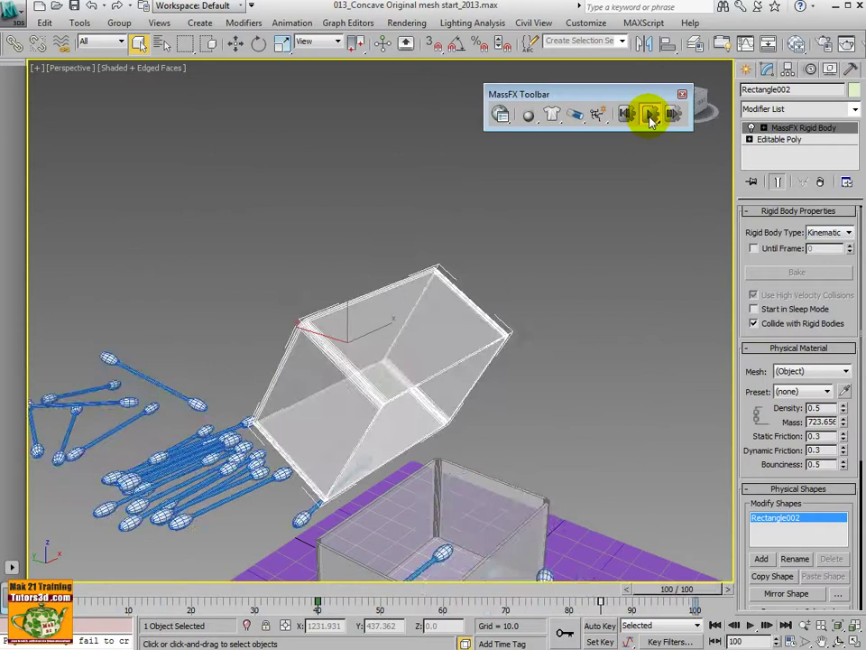
{"action": "left_click", "coordinate": [650, 118]}
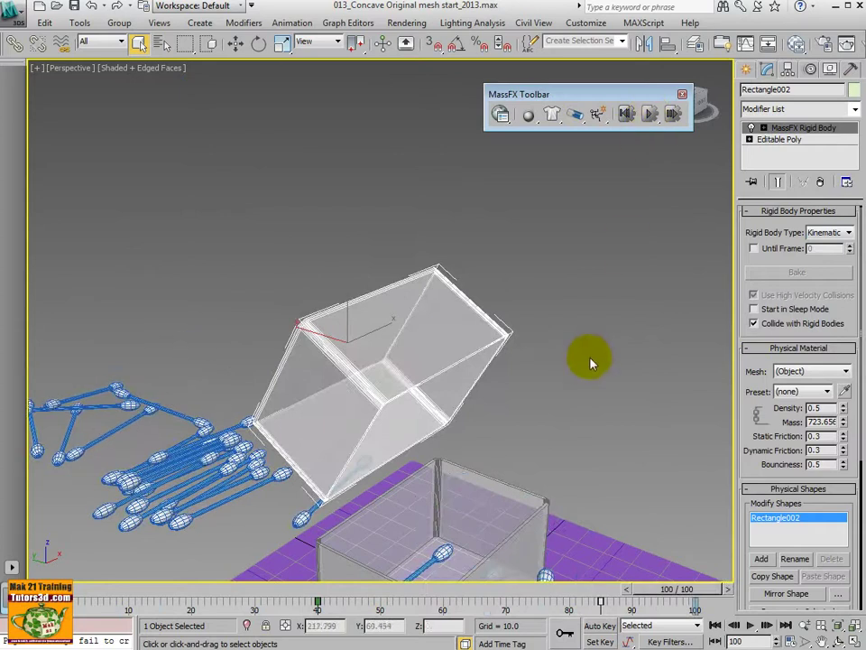
{"action": "left_click", "coordinate": [626, 114]}
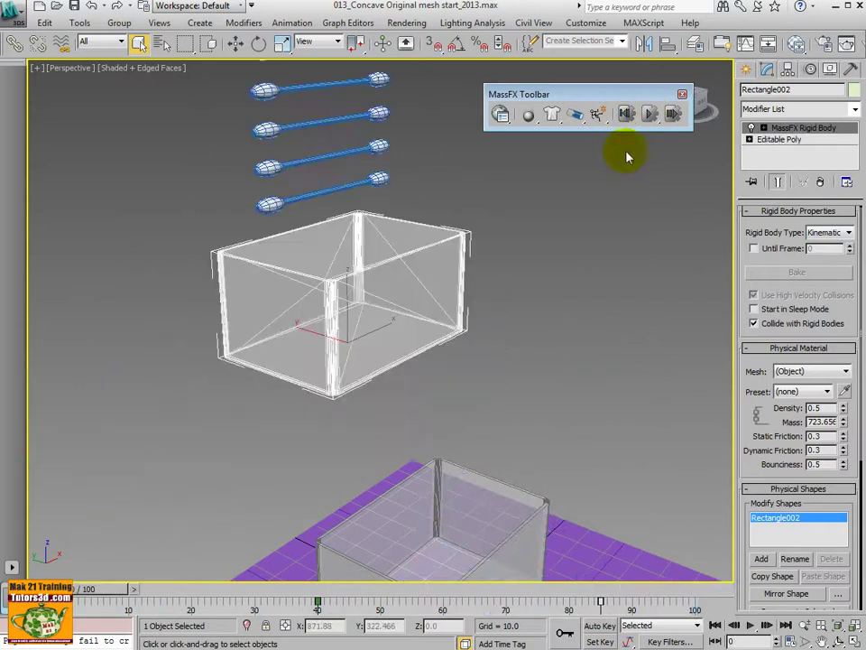
Enable Until Frame, set it to 85, and rewind the animation to frame 0.
{"action": "left_click", "coordinate": [754, 248]}
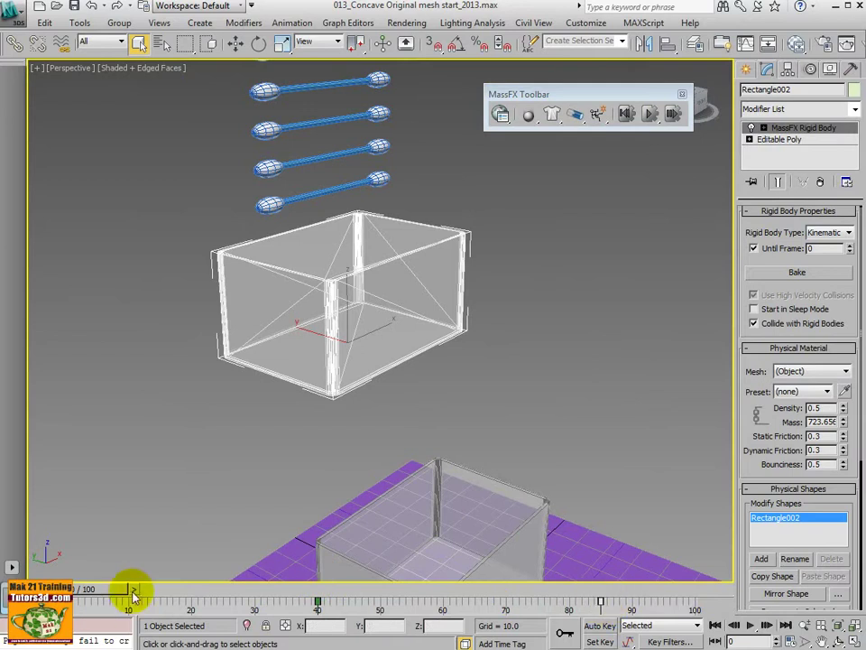
{"action": "left_click_drag", "start_coordinate": [180, 588], "coordinate": [603, 582]}
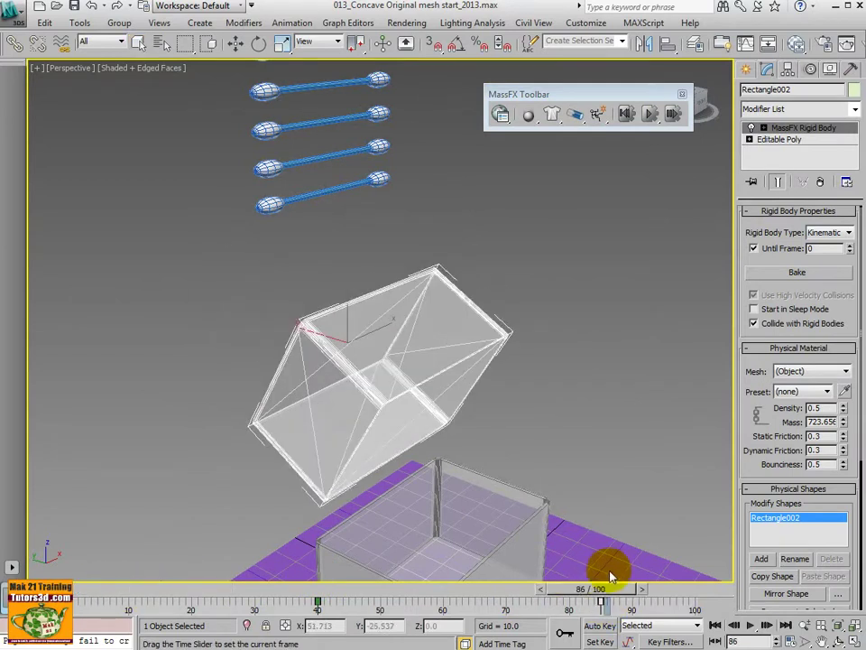
{"action": "left_click", "coordinate": [775, 248]}
{"action": "type", "text": "85"}
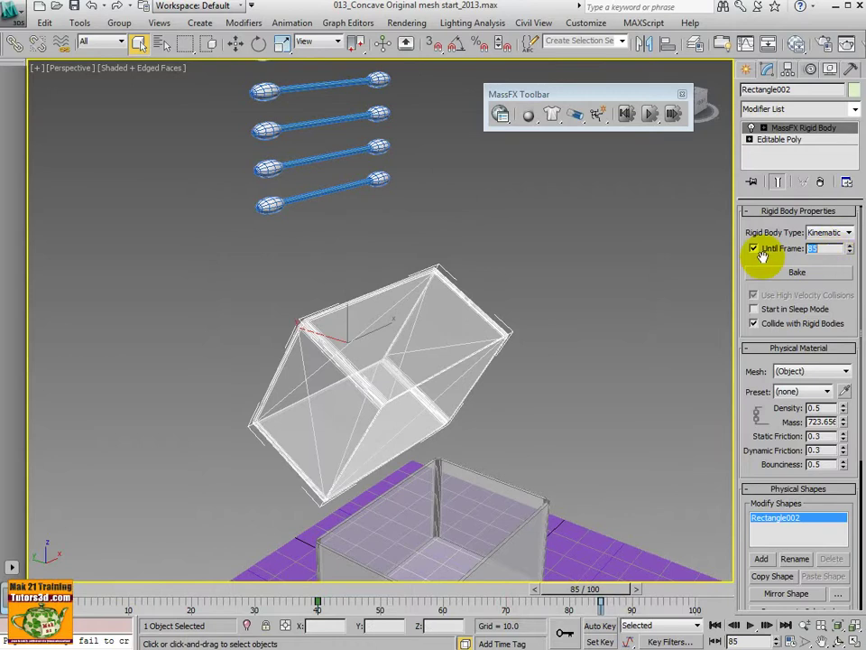
{"action": "left_click_drag", "start_coordinate": [585, 588], "coordinate": [31, 555]}
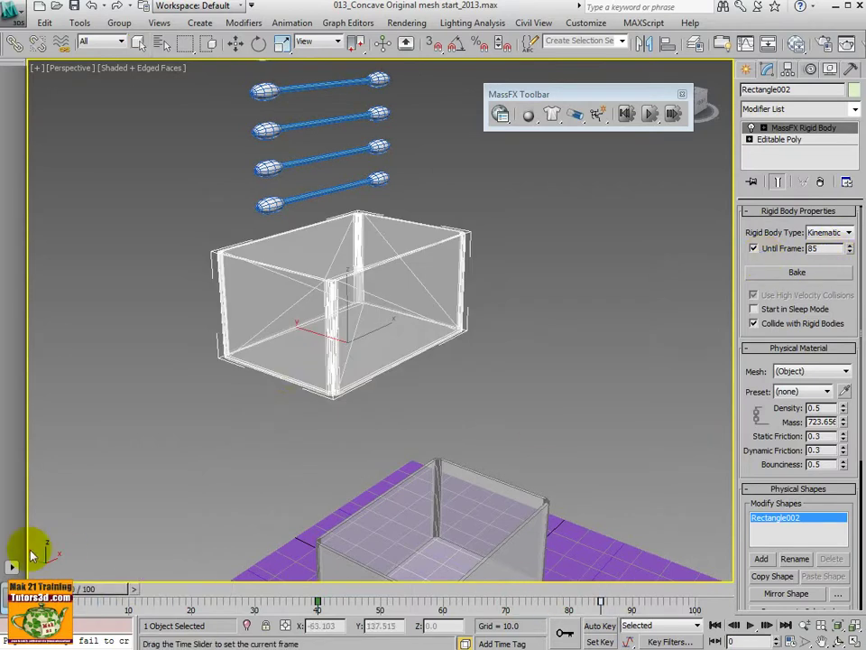
{"action": "mouse_move", "coordinate": [275, 411]}
{"action": "middle_mouse_down"}
{"action": "mouse_move", "coordinate": [246, 328]}
{"action": "mouse_move", "coordinate": [257, 354]}
{"action": "middle_mouse_up"}
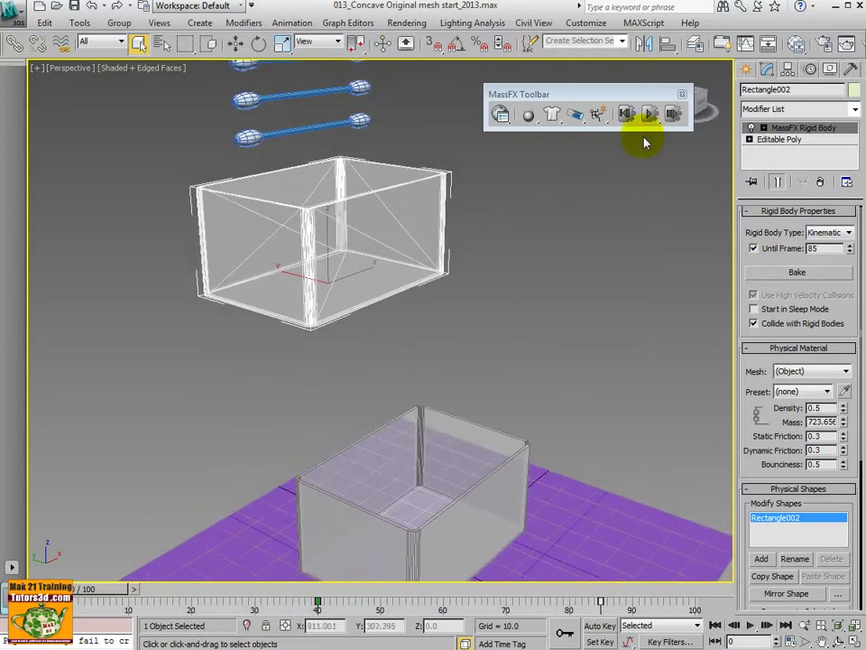
Run, stop and reset the simulation, then turn off the Until Frame limit.
{"action": "left_click", "coordinate": [650, 114]}
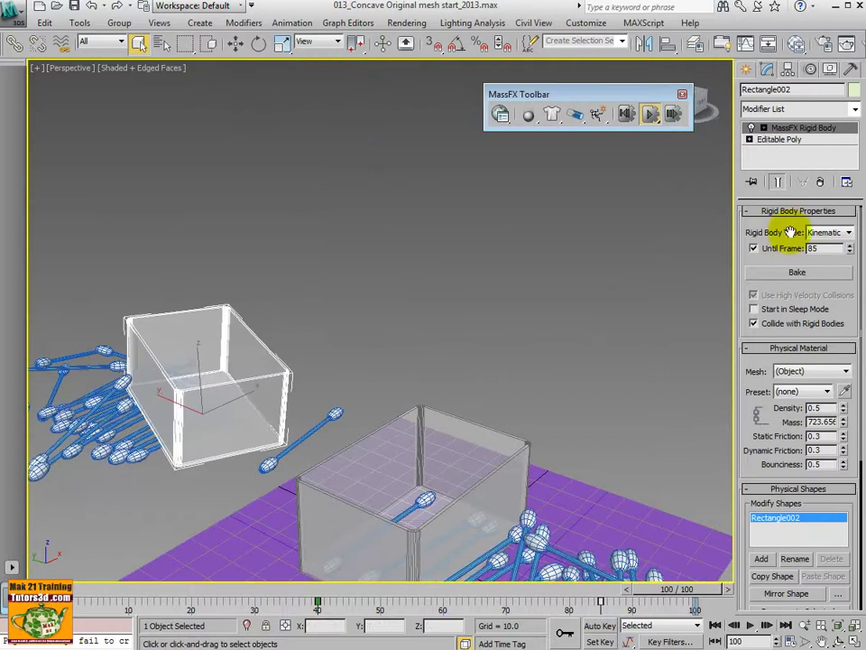
{"action": "left_click", "coordinate": [650, 114]}
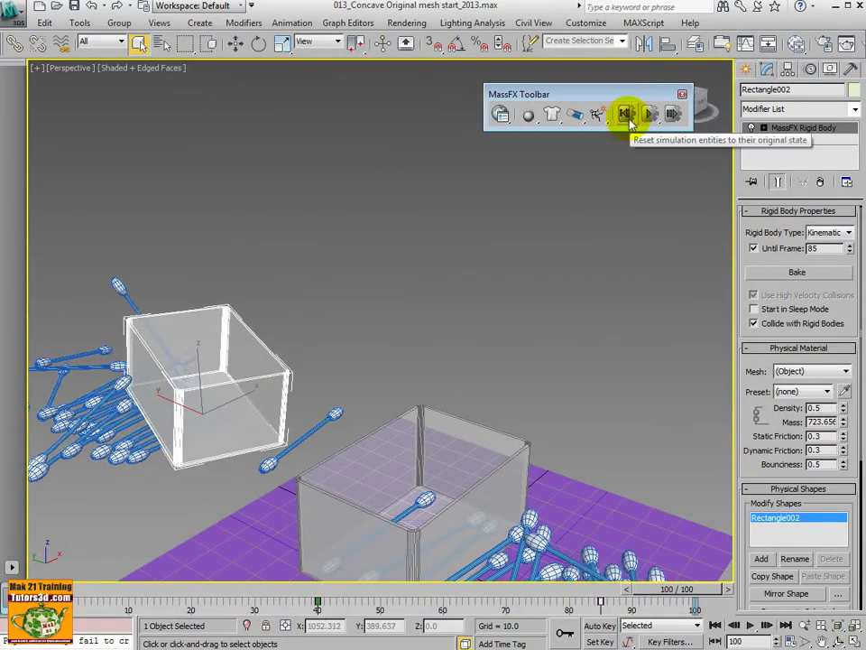
{"action": "left_click", "coordinate": [623, 114]}
{"action": "left_click", "coordinate": [816, 248]}
{"action": "type", "text": "0"}
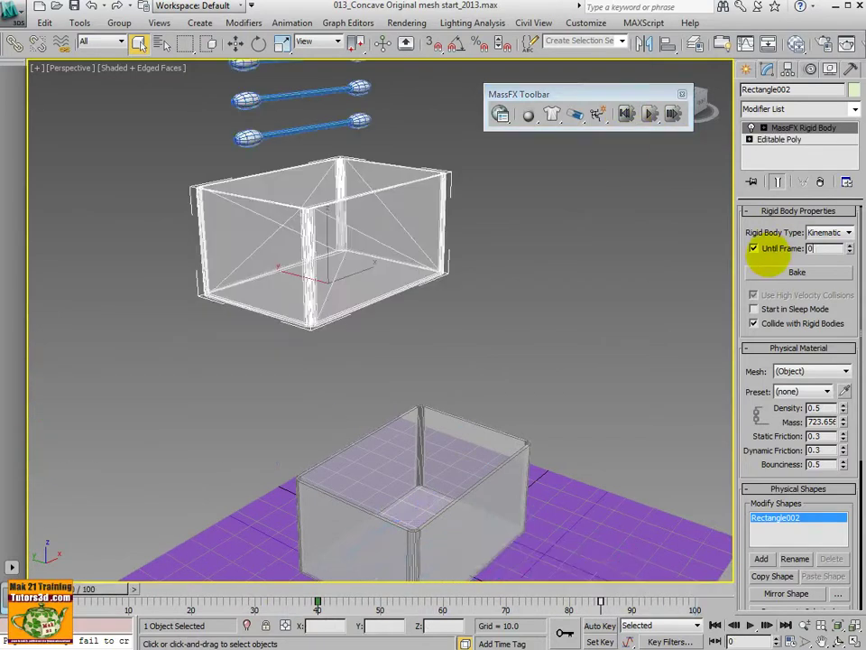
{"action": "left_click", "coordinate": [755, 248]}
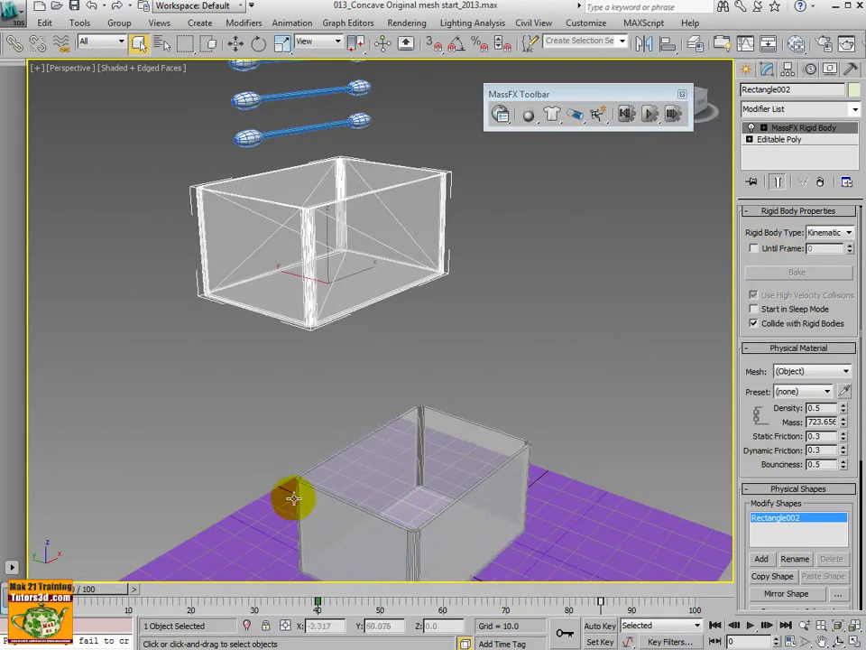
Change the box's MassFX physical shape type from Convex to Concave.
{"action": "scroll", "coordinate": [522, 409], "scroll_direction": "down", "scroll_amount": 2}
{"action": "scroll", "coordinate": [522, 418], "scroll_direction": "up", "scroll_amount": 4}
{"action": "scroll", "coordinate": [551, 381], "scroll_direction": "up", "scroll_amount": 1}
{"action": "scroll", "coordinate": [550, 382], "scroll_direction": "up", "scroll_amount": 1}
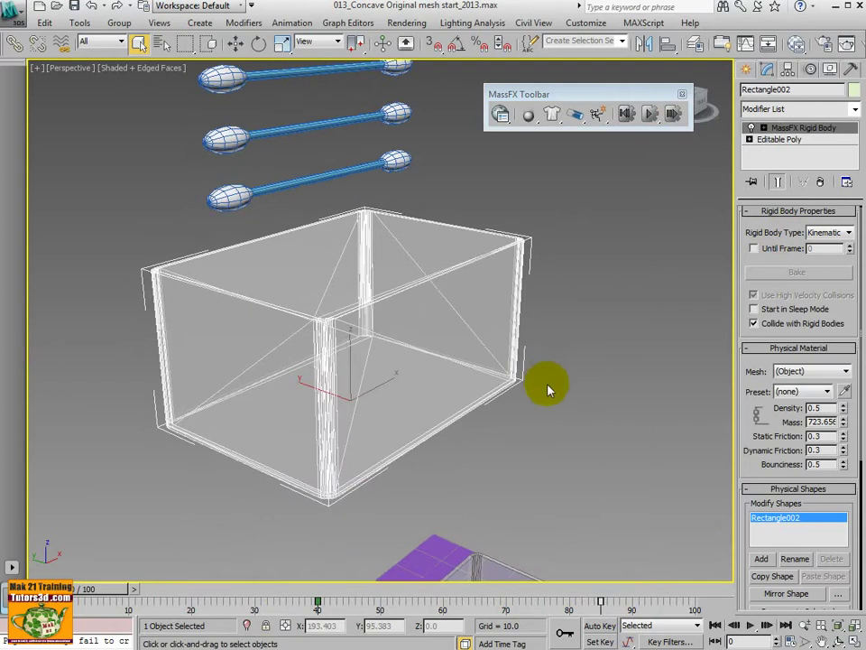
{"action": "scroll", "coordinate": [549, 382], "scroll_direction": "up", "scroll_amount": 2}
{"action": "scroll", "coordinate": [550, 381], "scroll_direction": "down", "scroll_amount": 2}
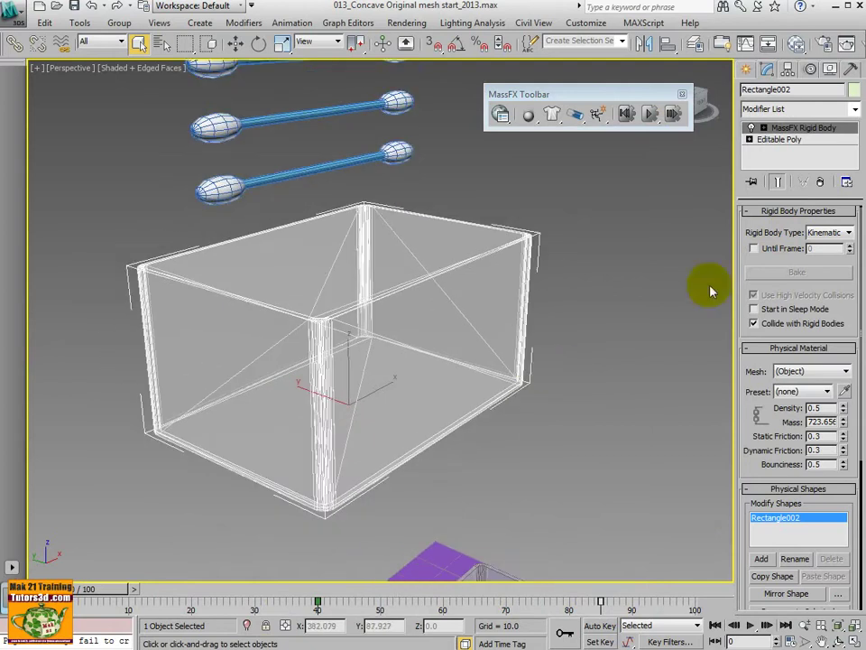
{"action": "left_click_drag", "start_coordinate": [746, 354], "coordinate": [738, 264]}
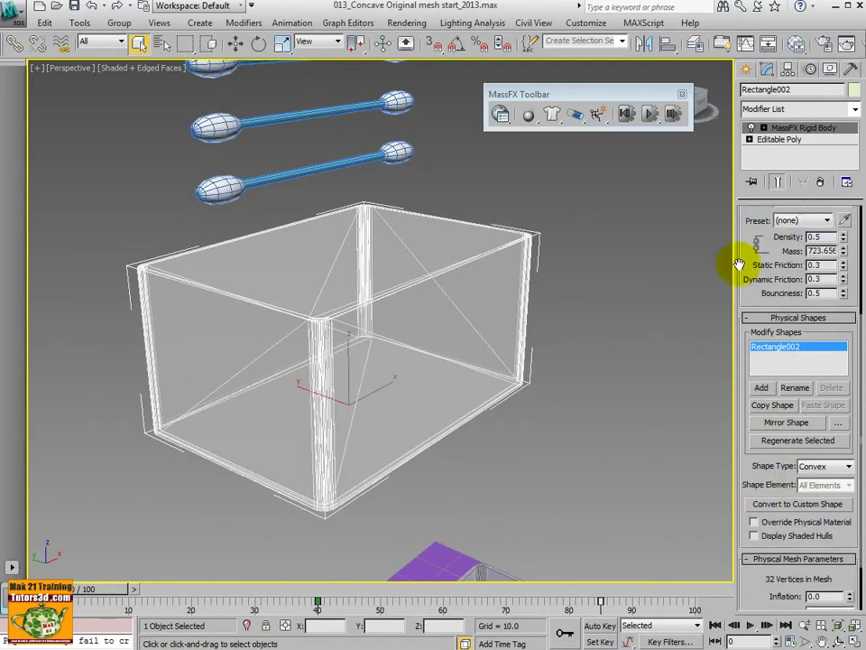
{"action": "scroll", "coordinate": [747, 309], "scroll_direction": "down", "scroll_amount": 2}
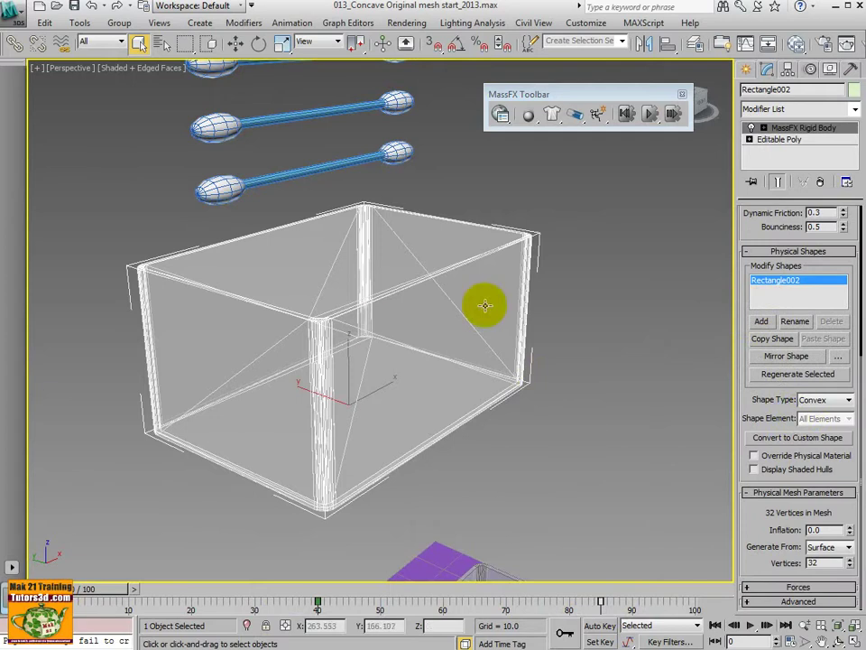
{"action": "mouse_move", "coordinate": [520, 329]}
{"action": "middle_mouse_down", "text": "alt"}
{"action": "mouse_move", "coordinate": [489, 338]}
{"action": "mouse_move", "coordinate": [665, 325]}
{"action": "mouse_move", "coordinate": [662, 302]}
{"action": "mouse_move", "coordinate": [550, 363]}
{"action": "mouse_move", "coordinate": [495, 330]}
{"action": "middle_mouse_up", "text": "alt"}
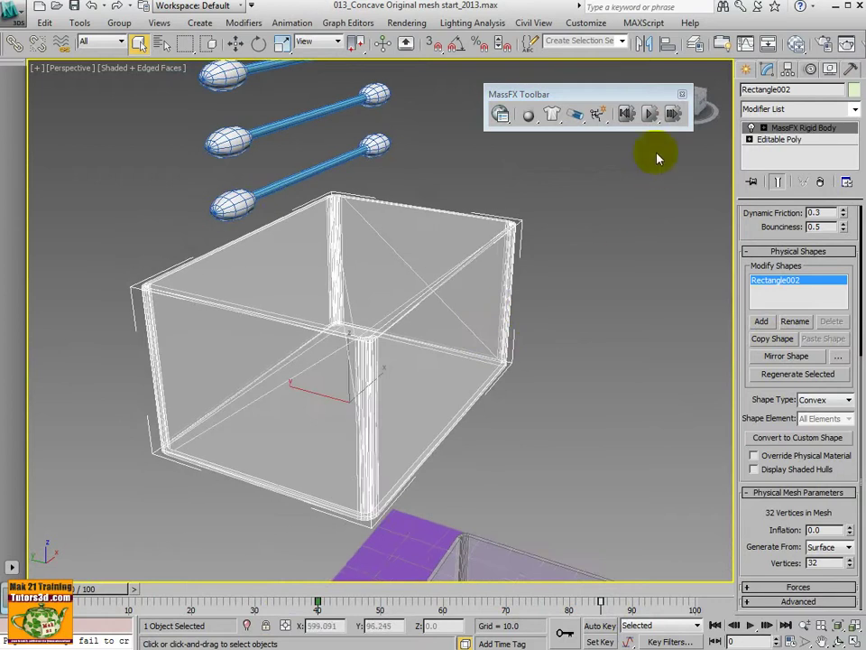
{"action": "left_click", "coordinate": [833, 402]}
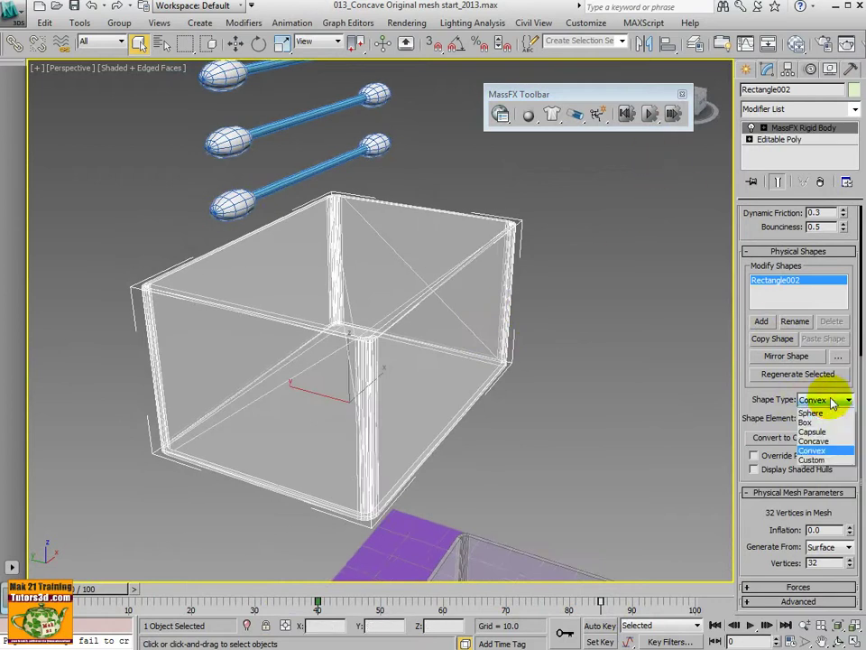
{"action": "left_click", "coordinate": [827, 442]}
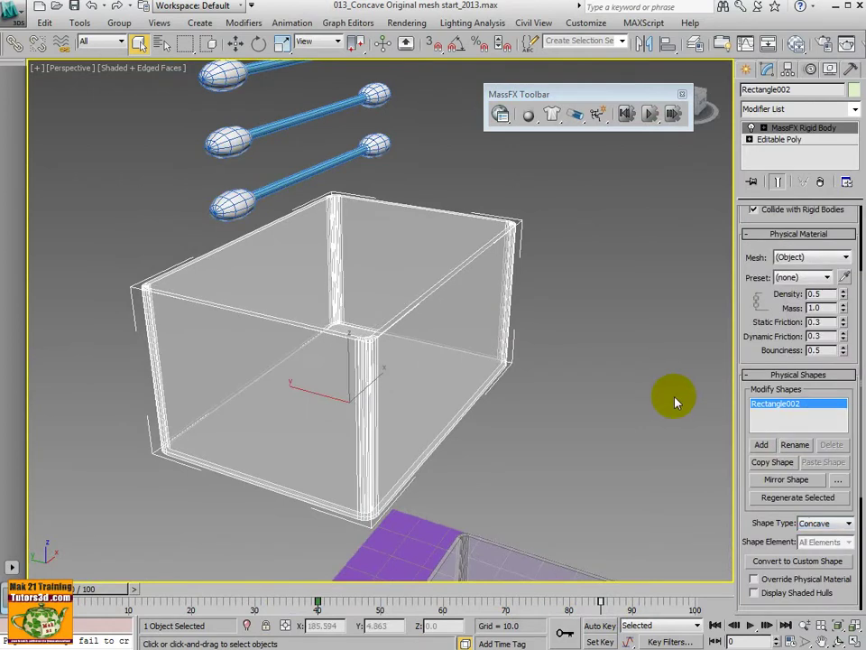
{"action": "mouse_move", "coordinate": [626, 359]}
{"action": "middle_mouse_down", "text": "alt"}
{"action": "mouse_move", "coordinate": [430, 328]}
{"action": "mouse_move", "coordinate": [474, 373]}
{"action": "mouse_move", "coordinate": [393, 373]}
{"action": "mouse_move", "coordinate": [412, 330]}
{"action": "mouse_move", "coordinate": [458, 295]}
{"action": "mouse_move", "coordinate": [518, 299]}
{"action": "mouse_move", "coordinate": [514, 331]}
{"action": "mouse_move", "coordinate": [470, 323]}
{"action": "mouse_move", "coordinate": [504, 310]}
{"action": "mouse_move", "coordinate": [509, 294]}
{"action": "mouse_move", "coordinate": [519, 344]}
{"action": "mouse_move", "coordinate": [373, 353]}
{"action": "mouse_move", "coordinate": [374, 245]}
{"action": "mouse_move", "coordinate": [369, 342]}
{"action": "mouse_move", "coordinate": [377, 330]}
{"action": "middle_mouse_up", "text": "alt"}
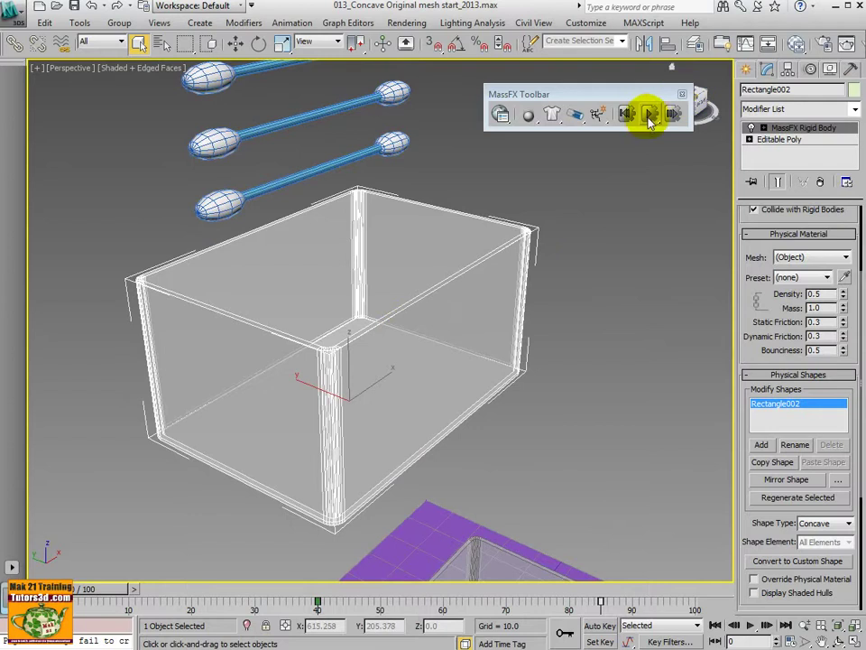
{"action": "left_click_drag", "start_coordinate": [650, 114], "coordinate": [662, 162]}
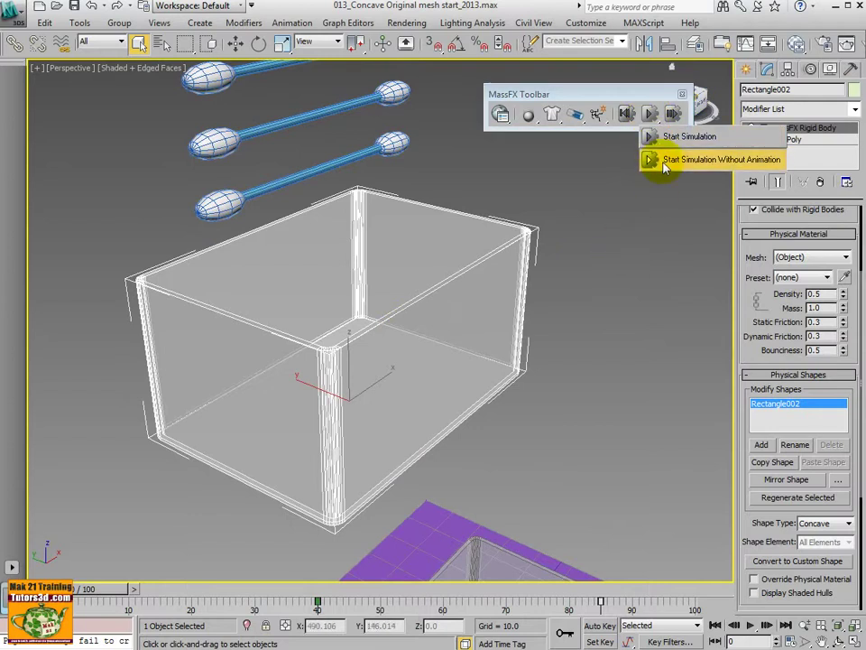
{"action": "left_click", "coordinate": [665, 162]}
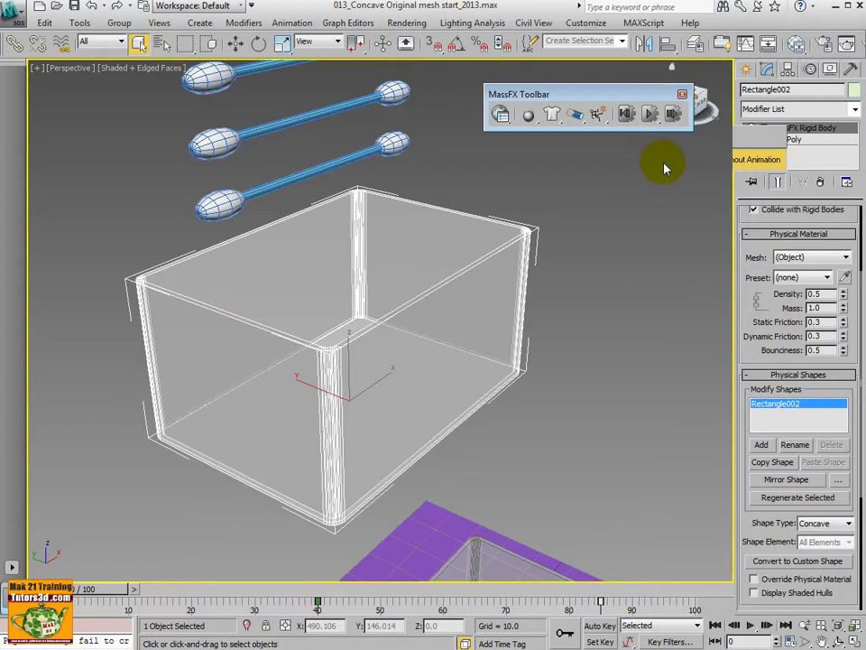
{"action": "left_click", "coordinate": [650, 114]}
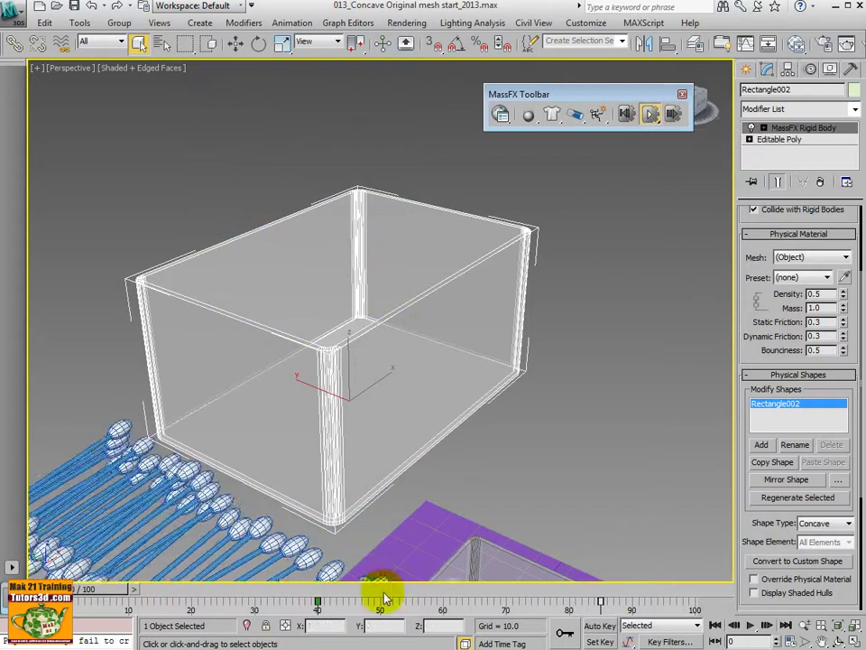
{"action": "left_click", "coordinate": [650, 114]}
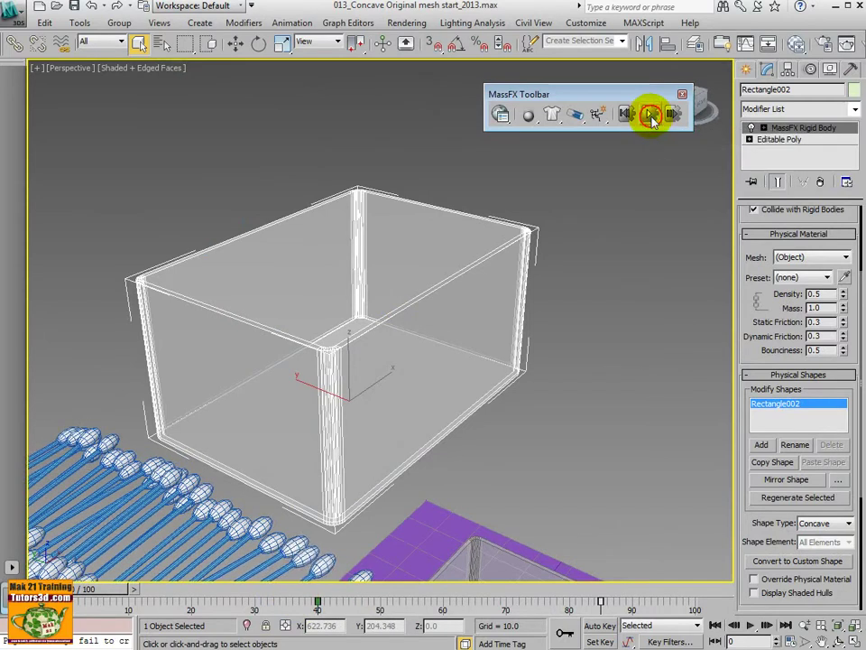
{"action": "left_click", "coordinate": [627, 116]}
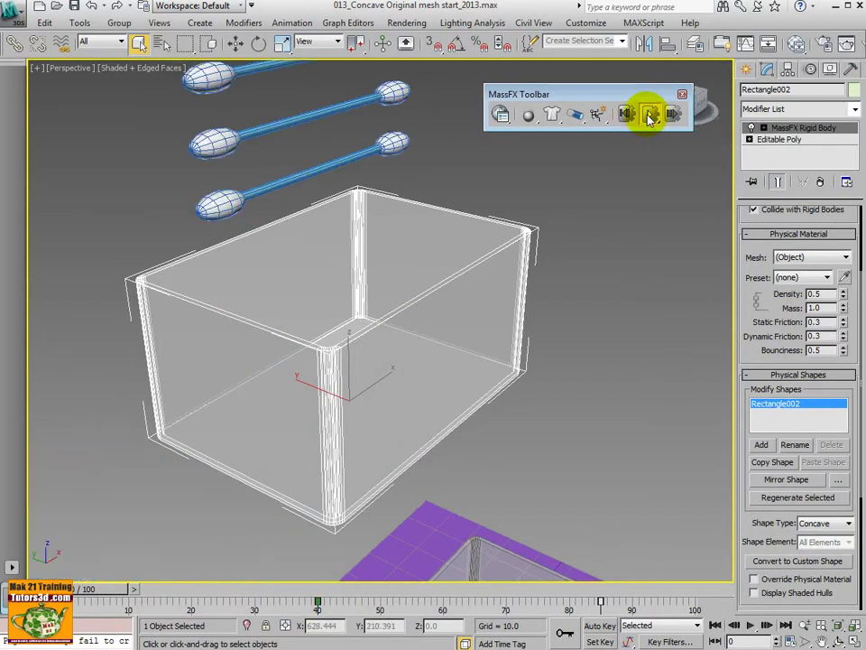
{"action": "left_click", "coordinate": [651, 115]}
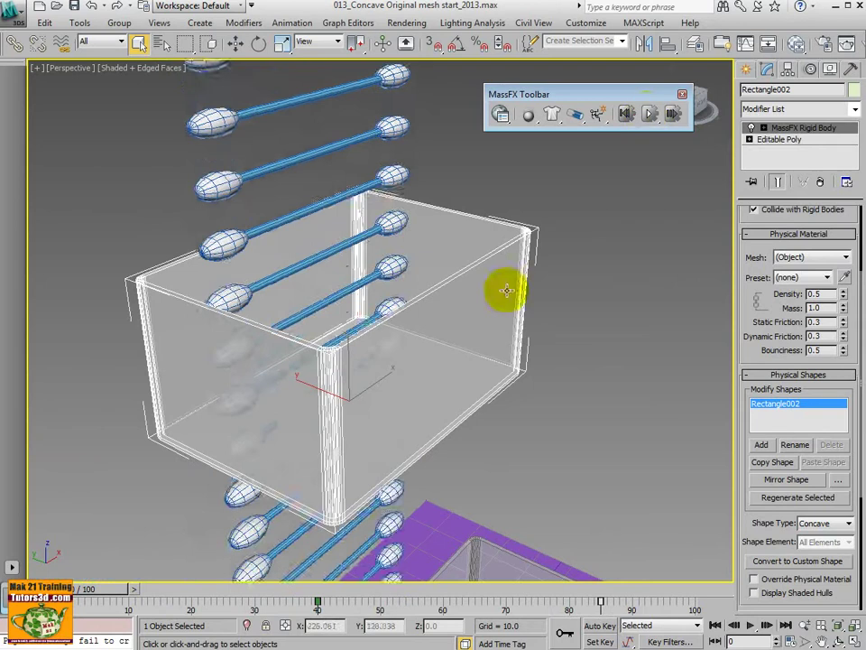
{"action": "mouse_move", "coordinate": [507, 290]}
{"action": "middle_mouse_down", "text": "alt"}
{"action": "mouse_move", "coordinate": [590, 215]}
{"action": "mouse_move", "coordinate": [680, 256]}
{"action": "mouse_move", "coordinate": [475, 254]}
{"action": "mouse_move", "coordinate": [478, 191]}
{"action": "mouse_move", "coordinate": [508, 252]}
{"action": "mouse_move", "coordinate": [499, 300]}
{"action": "mouse_move", "coordinate": [507, 300]}
{"action": "mouse_move", "coordinate": [508, 246]}
{"action": "mouse_move", "coordinate": [533, 305]}
{"action": "middle_mouse_up", "text": "alt"}
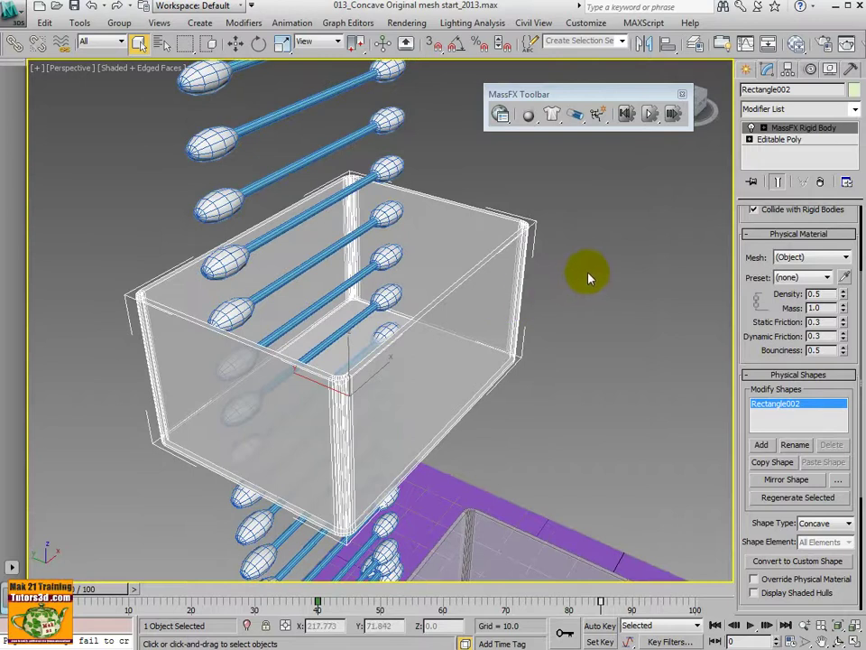
{"action": "left_click", "coordinate": [627, 112]}
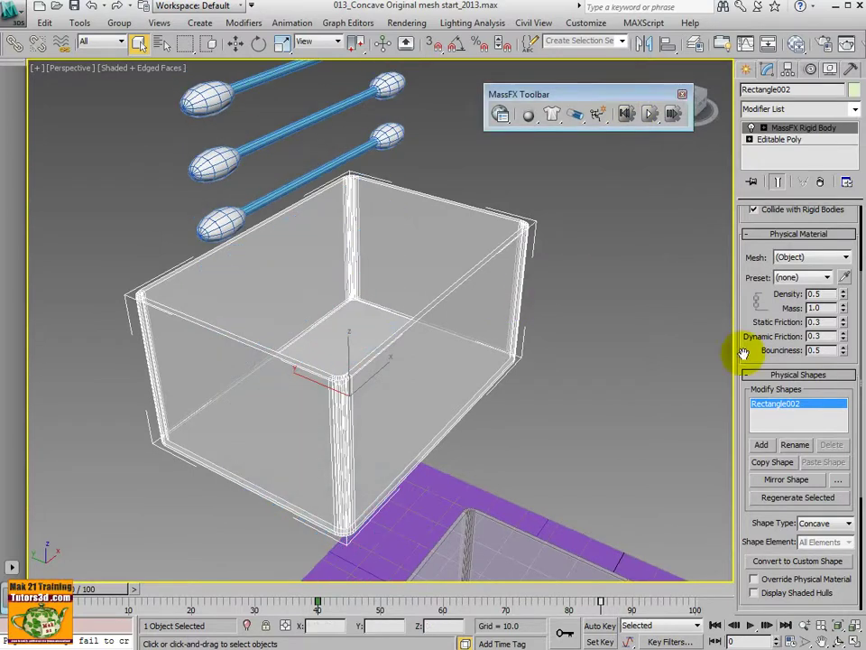
Open MassFX Tools and position it to show Mesh Detail 90% and Max Verts 128.
{"action": "left_click_drag", "start_coordinate": [734, 348], "coordinate": [727, 184]}
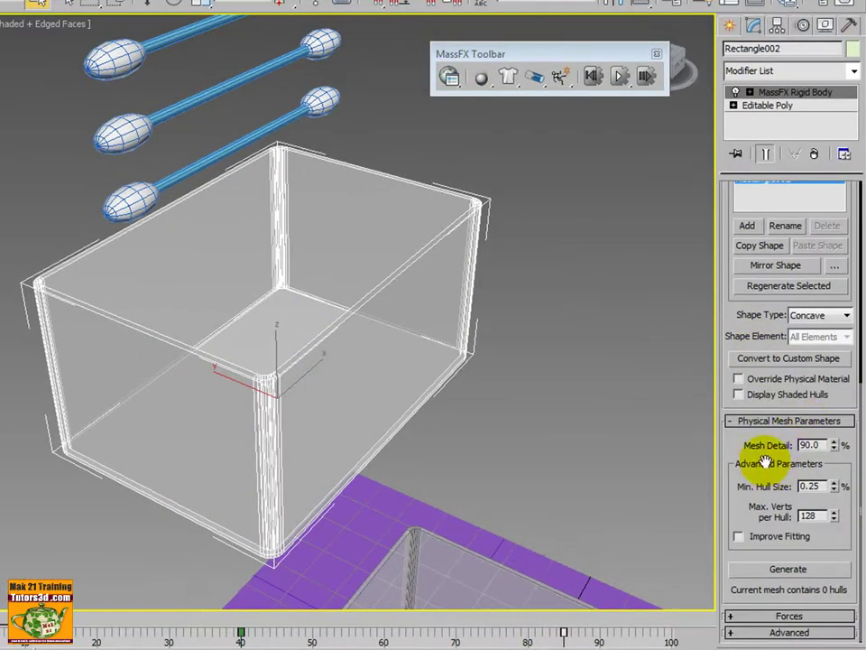
{"action": "left_click", "coordinate": [534, 76]}
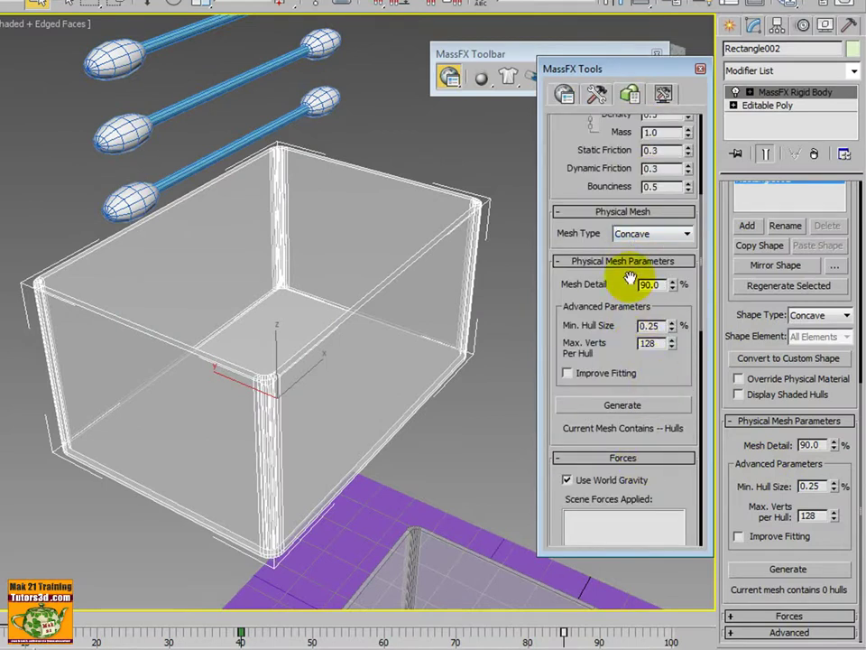
{"action": "left_click_drag", "start_coordinate": [637, 76], "coordinate": [632, 124]}
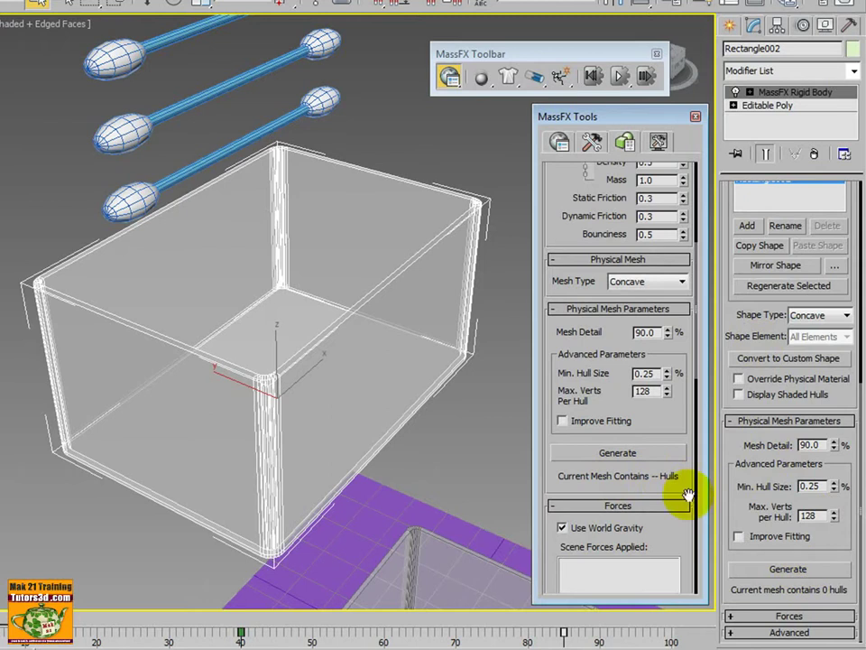
Generate the box's Concave physical mesh with 5 hulls and orbit to inspect it.
{"action": "left_click", "coordinate": [631, 452]}
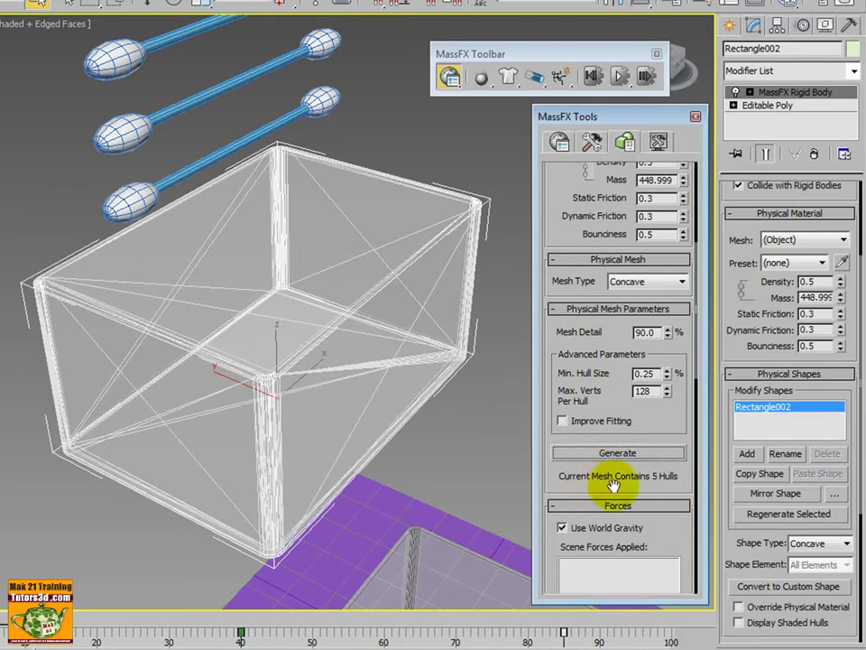
{"action": "mouse_move", "coordinate": [730, 496]}
{"action": "left_mouse_down"}
{"action": "mouse_move", "coordinate": [719, 414]}
{"action": "mouse_move", "coordinate": [729, 344]}
{"action": "left_mouse_up"}
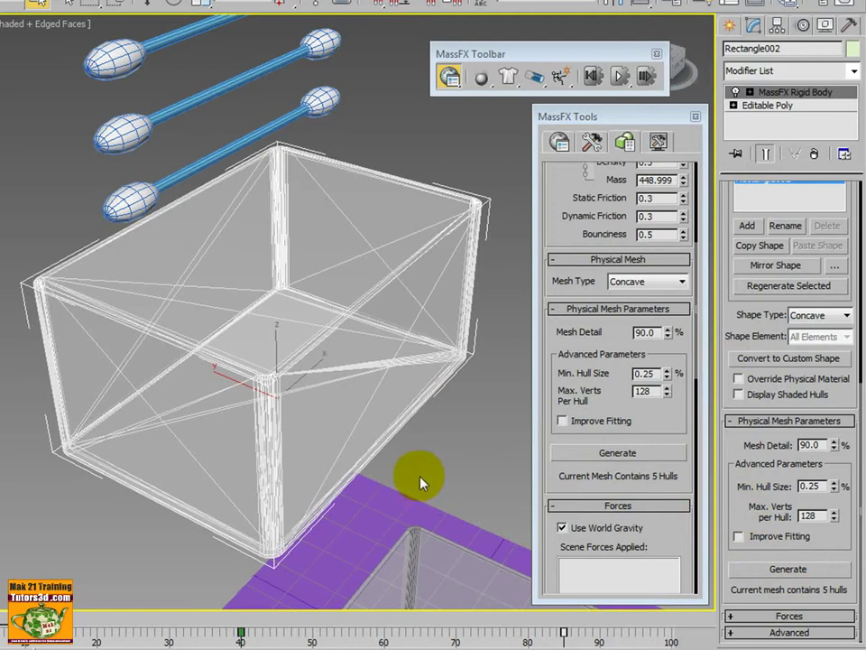
{"action": "mouse_move", "coordinate": [425, 478]}
{"action": "middle_mouse_down", "text": "alt"}
{"action": "mouse_move", "coordinate": [455, 464]}
{"action": "mouse_move", "coordinate": [246, 416]}
{"action": "mouse_move", "coordinate": [327, 420]}
{"action": "mouse_move", "coordinate": [393, 463]}
{"action": "mouse_move", "coordinate": [585, 323]}
{"action": "middle_mouse_up", "text": "alt"}
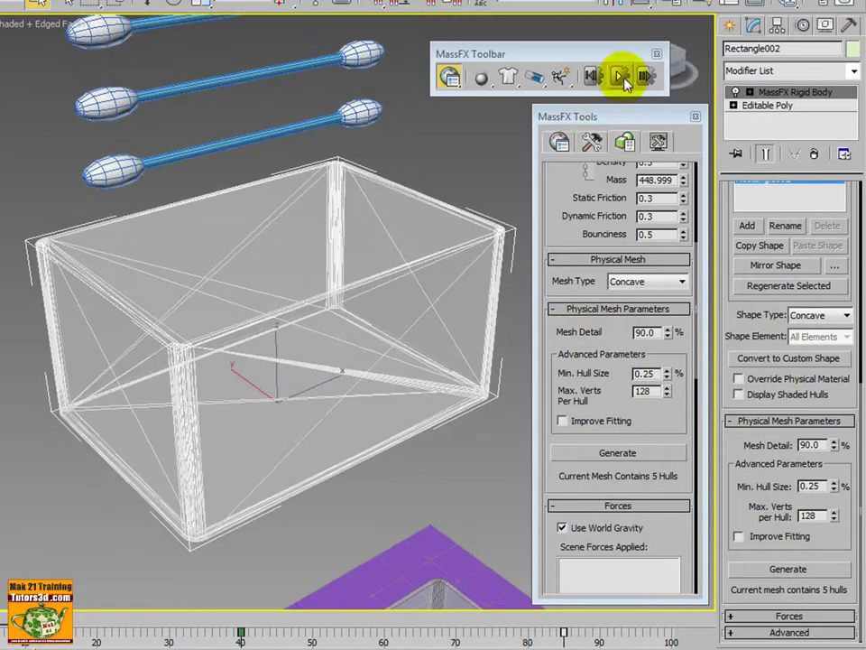
{"action": "left_click", "coordinate": [622, 80]}
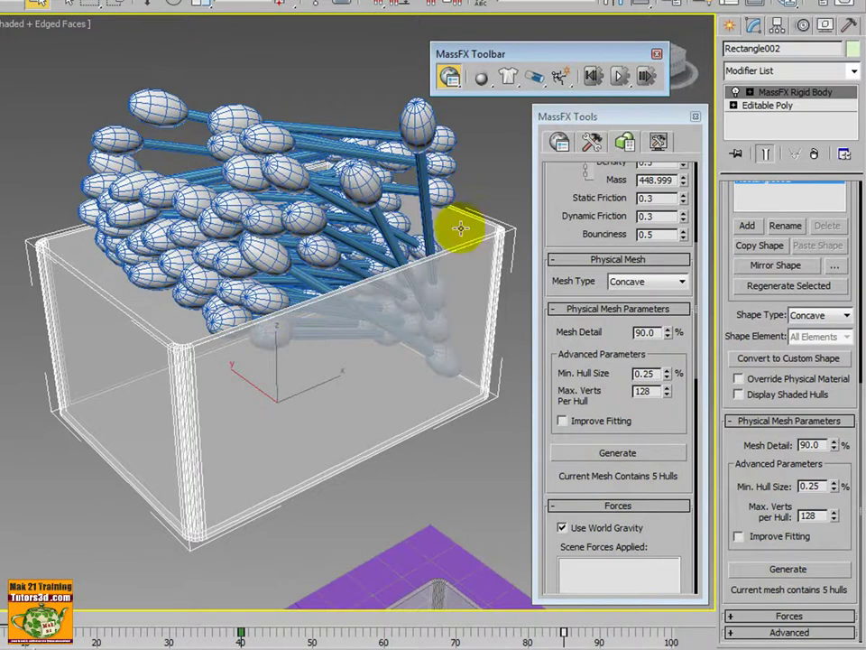
{"action": "mouse_move", "coordinate": [430, 270]}
{"action": "middle_mouse_down", "text": "alt"}
{"action": "mouse_move", "coordinate": [406, 241]}
{"action": "mouse_move", "coordinate": [352, 227]}
{"action": "mouse_move", "coordinate": [355, 220]}
{"action": "mouse_move", "coordinate": [560, 232]}
{"action": "mouse_move", "coordinate": [460, 240]}
{"action": "mouse_move", "coordinate": [368, 228]}
{"action": "middle_mouse_up", "text": "alt"}
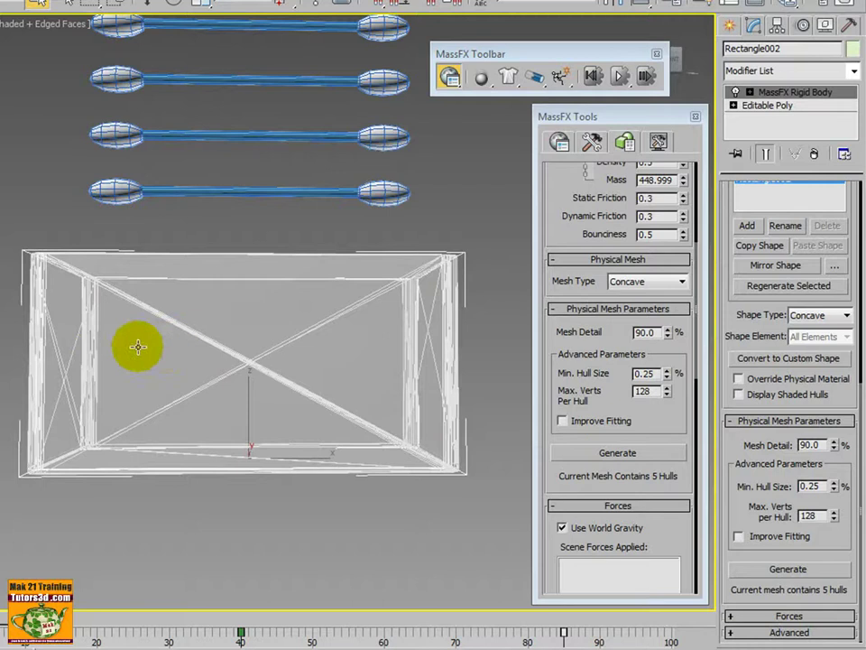
{"action": "middle_click_drag", "start_coordinate": [138, 346], "coordinate": [168, 311], "text": "alt"}
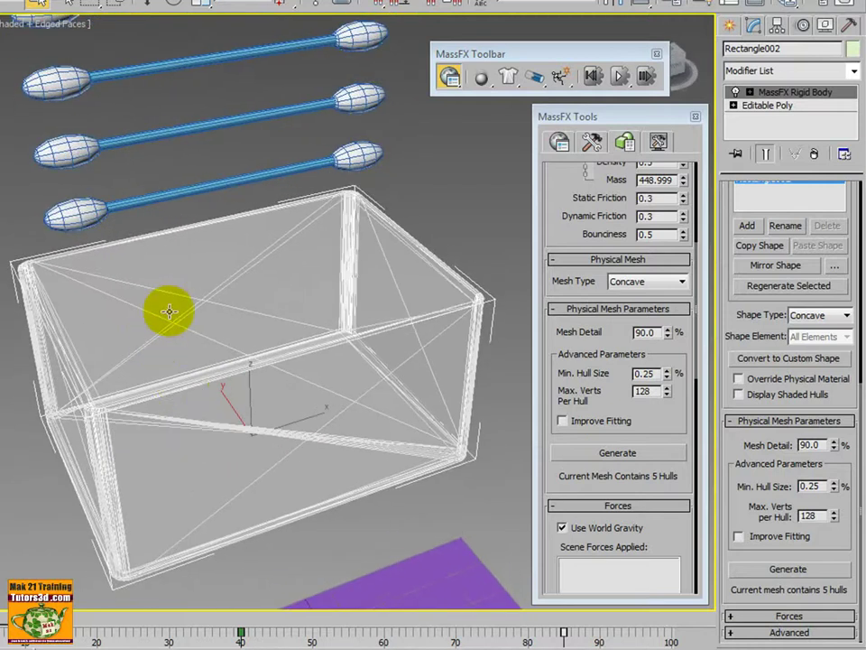
{"action": "middle_click_drag", "start_coordinate": [200, 382], "coordinate": [225, 364], "text": "alt"}
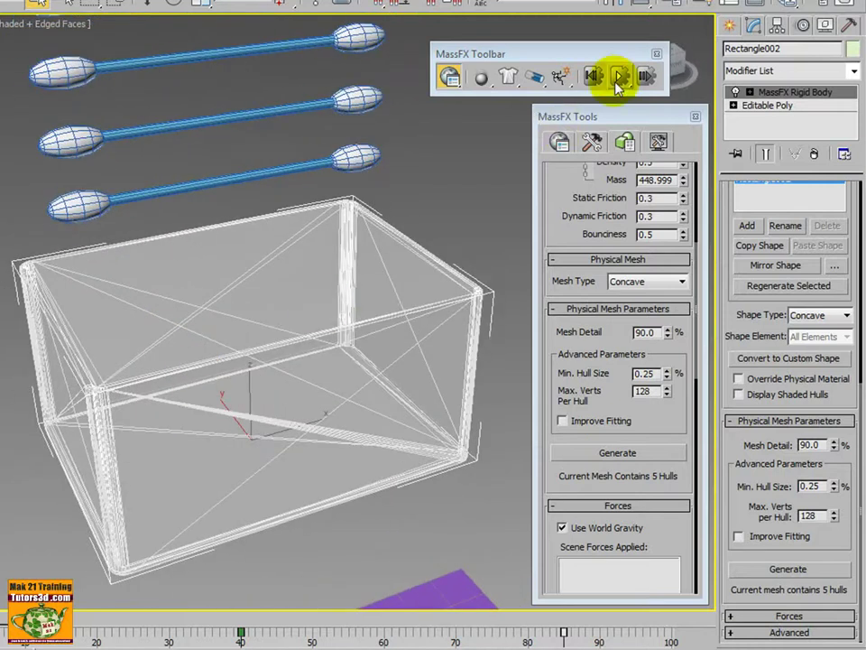
{"action": "left_click", "coordinate": [618, 80]}
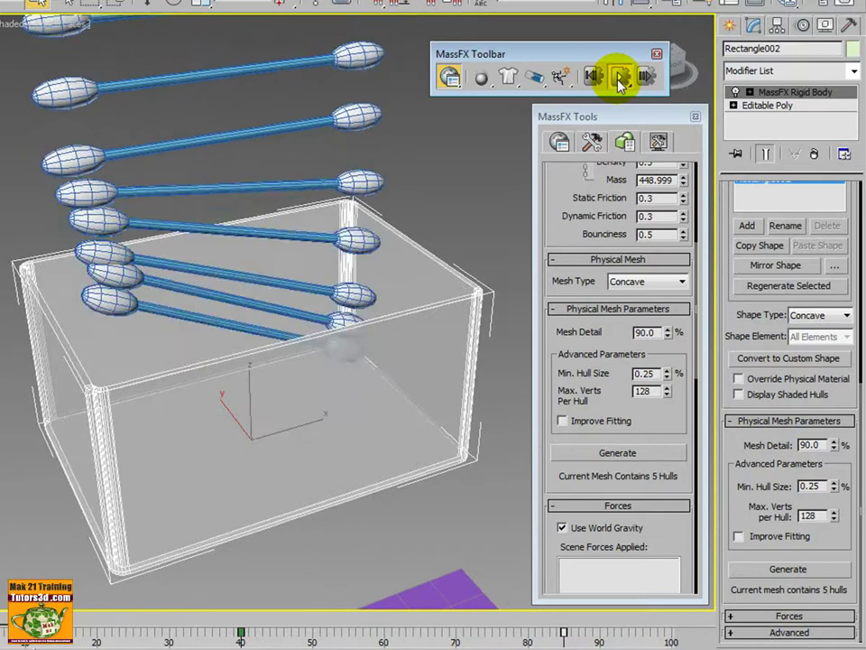
{"action": "mouse_move", "coordinate": [319, 329]}
{"action": "middle_mouse_down", "text": "alt"}
{"action": "mouse_move", "coordinate": [378, 307]}
{"action": "mouse_move", "coordinate": [532, 183]}
{"action": "mouse_move", "coordinate": [400, 313]}
{"action": "middle_mouse_up", "text": "alt"}
{"action": "left_click", "coordinate": [592, 76]}
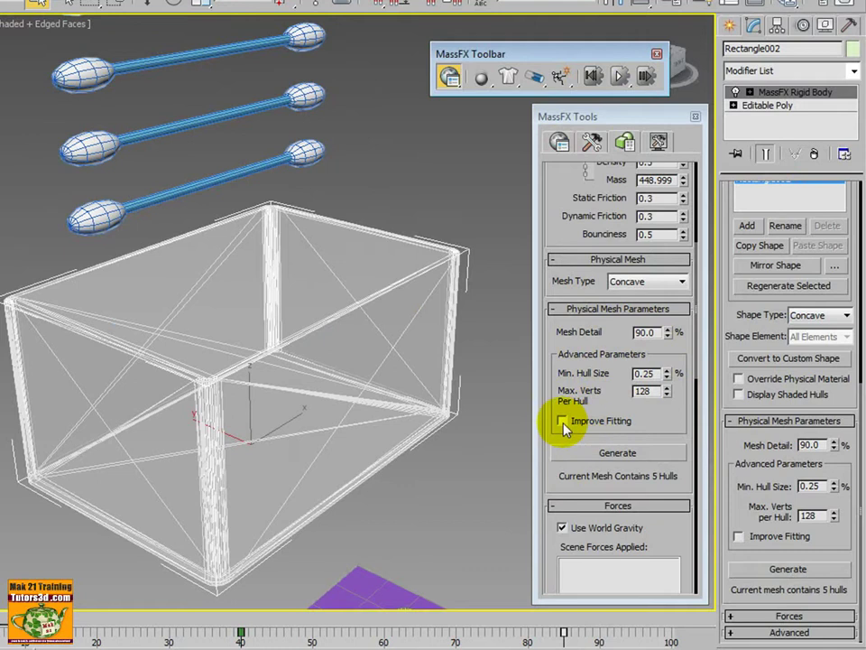
Turn on Improve Fitting and regenerate the concave hulls, producing 10 hulls.
{"action": "left_click", "coordinate": [562, 421]}
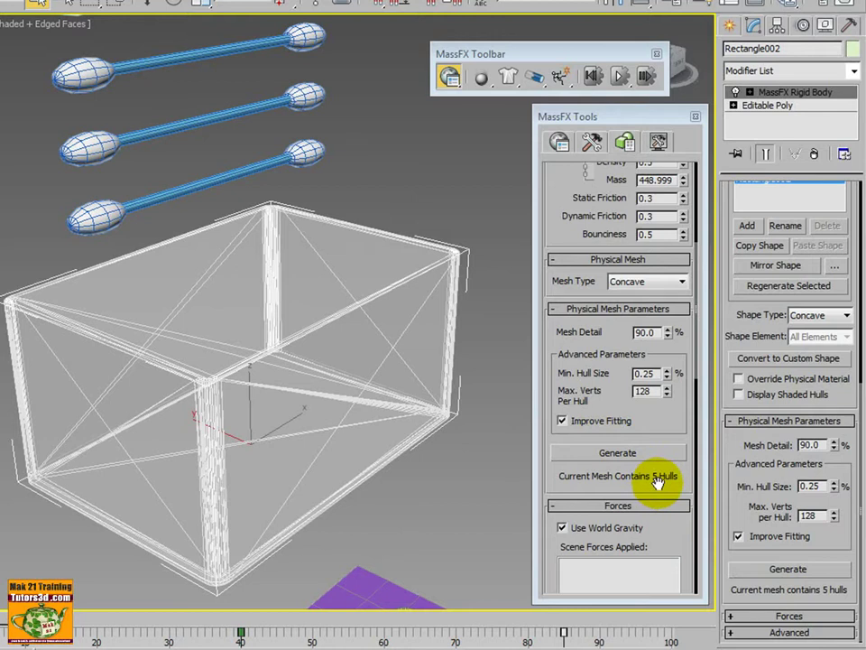
{"action": "left_click", "coordinate": [615, 454]}
{"action": "left_click", "coordinate": [615, 453]}
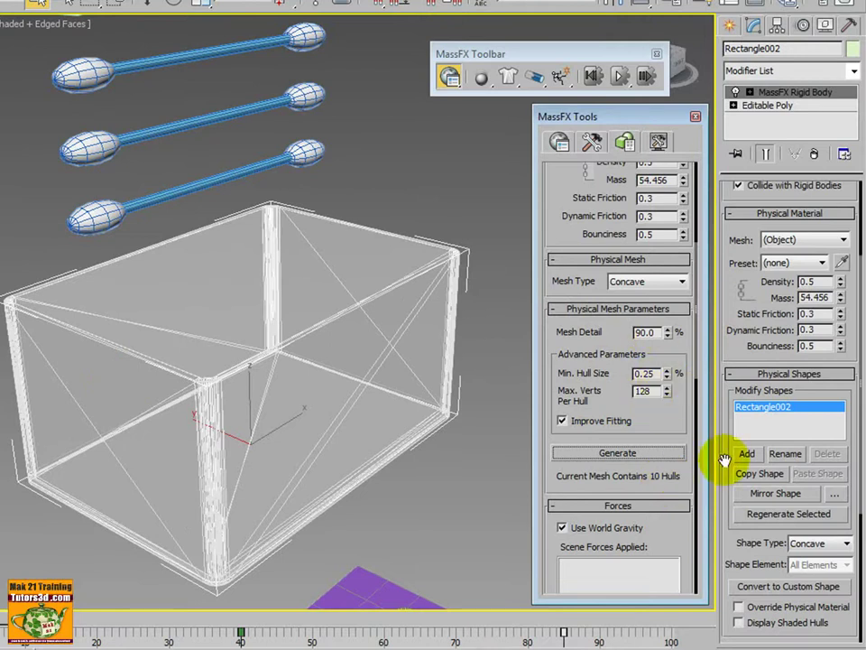
Test the swabs falling into the refitted box, then reset the simulation.
{"action": "left_click_drag", "start_coordinate": [727, 460], "coordinate": [727, 247]}
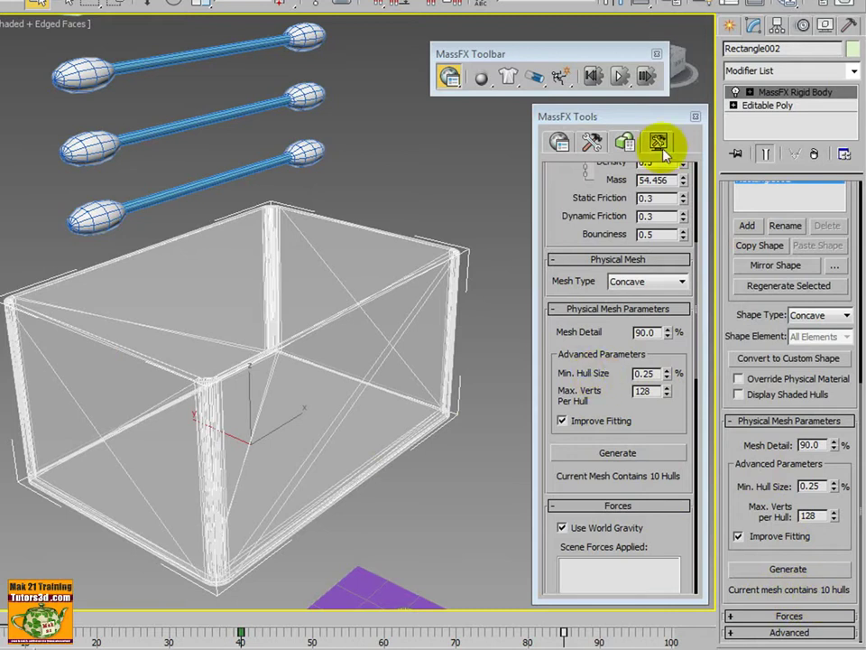
{"action": "left_click", "coordinate": [620, 77]}
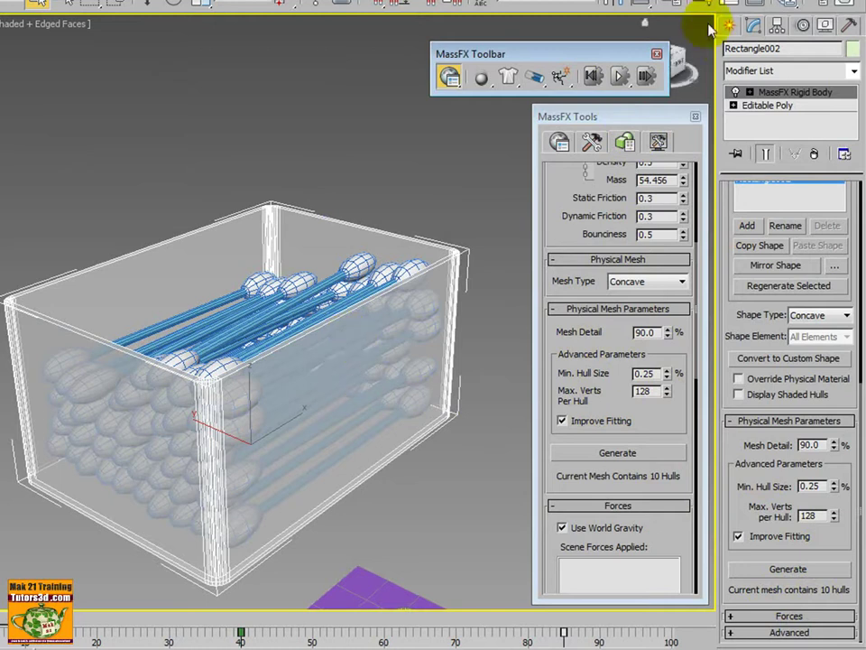
{"action": "left_click", "coordinate": [592, 76]}
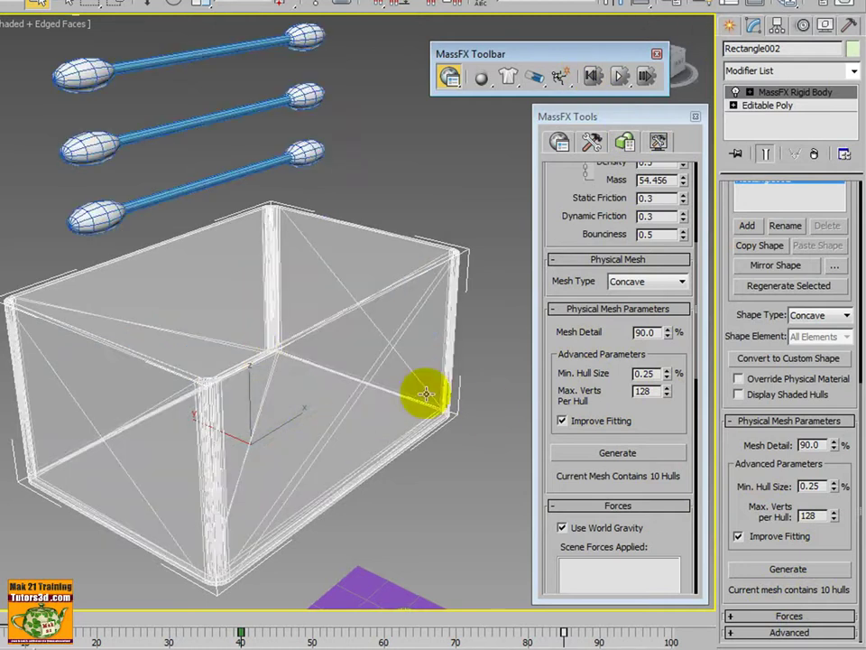
Set Min. Hull Size to 0.5% and regenerate, giving 6 hulls with mass 80.752.
{"action": "double_click", "coordinate": [646, 375]}
{"action": "type", "text": "0.5"}
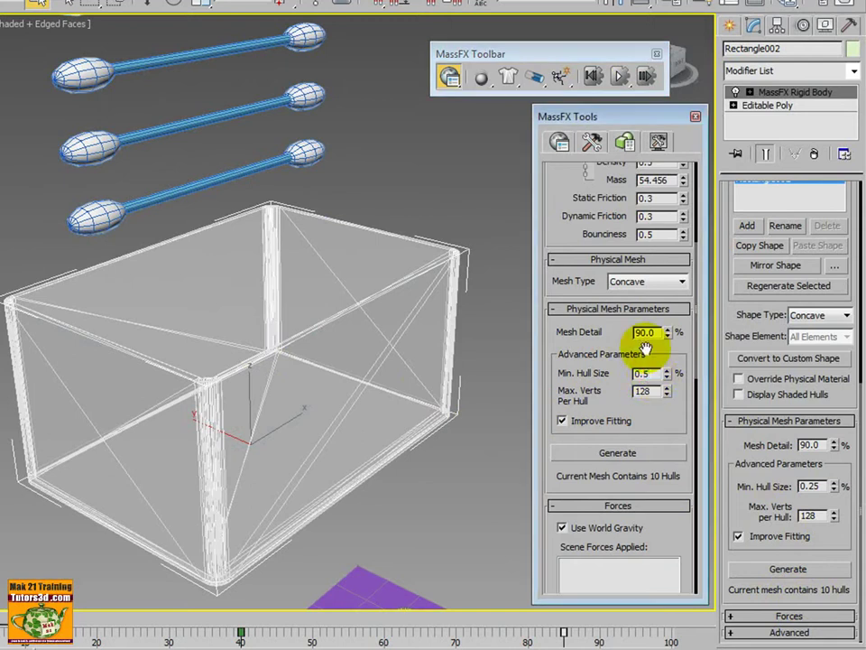
{"action": "key", "text": "Tab"}
{"action": "left_click", "coordinate": [605, 454]}
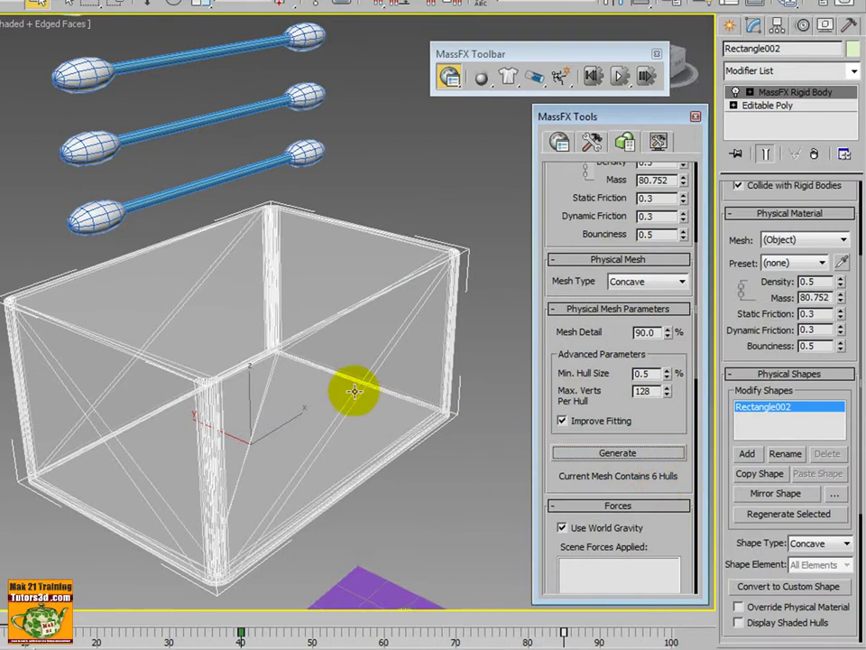
Run the simulation until the swabs settle in the box, then orbit around the filled box.
{"action": "mouse_move", "coordinate": [353, 393]}
{"action": "middle_mouse_down", "text": "alt"}
{"action": "mouse_move", "coordinate": [349, 418]}
{"action": "mouse_move", "coordinate": [286, 429]}
{"action": "mouse_move", "coordinate": [315, 400]}
{"action": "mouse_move", "coordinate": [383, 411]}
{"action": "mouse_move", "coordinate": [344, 404]}
{"action": "middle_mouse_up", "text": "alt"}
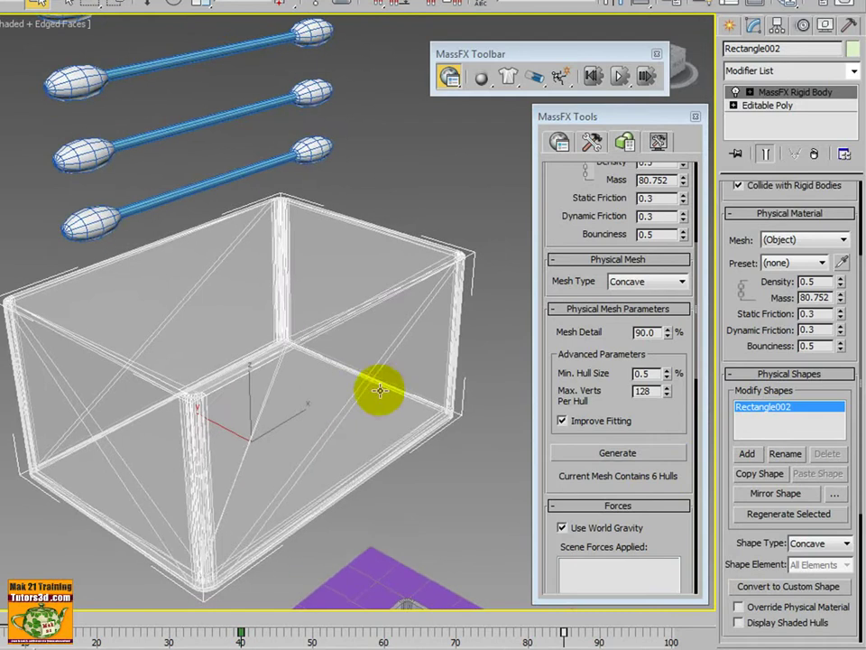
{"action": "left_click", "coordinate": [620, 79]}
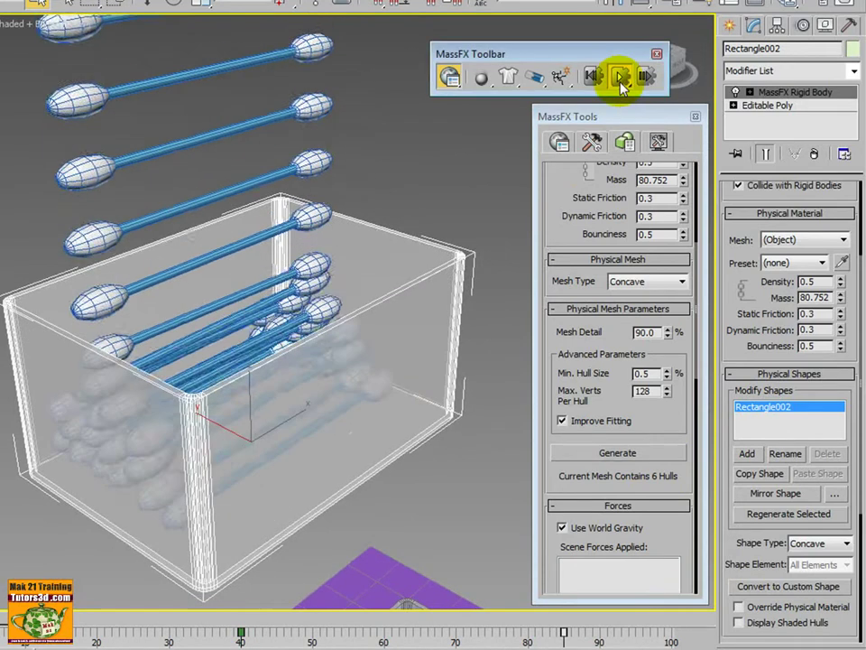
{"action": "left_click", "coordinate": [621, 79]}
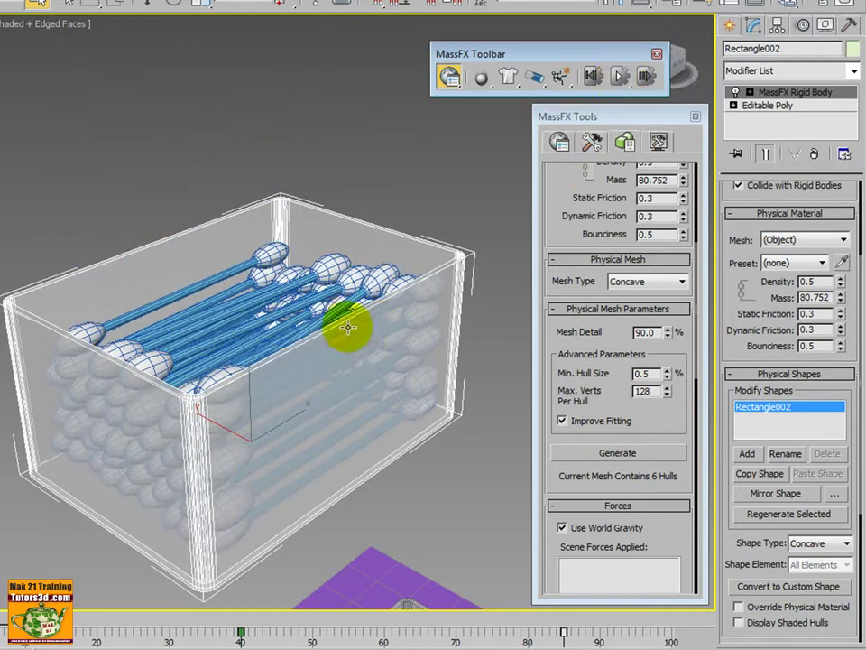
{"action": "mouse_move", "coordinate": [343, 324]}
{"action": "middle_mouse_down", "text": "alt"}
{"action": "mouse_move", "coordinate": [404, 359]}
{"action": "mouse_move", "coordinate": [476, 369]}
{"action": "mouse_move", "coordinate": [496, 387]}
{"action": "mouse_move", "coordinate": [475, 410]}
{"action": "mouse_move", "coordinate": [497, 398]}
{"action": "mouse_move", "coordinate": [441, 338]}
{"action": "mouse_move", "coordinate": [396, 333]}
{"action": "mouse_move", "coordinate": [392, 344]}
{"action": "middle_mouse_up", "text": "alt"}
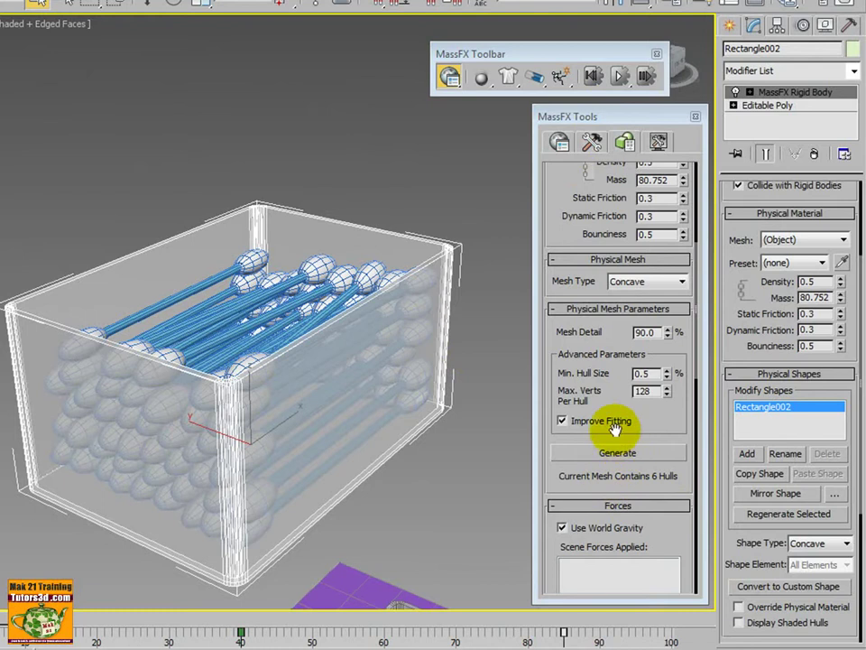
Regenerate the physical mesh with Max. Verts Per Hull 50, then restore 128.
{"action": "double_click", "coordinate": [639, 390]}
{"action": "type", "text": "50"}
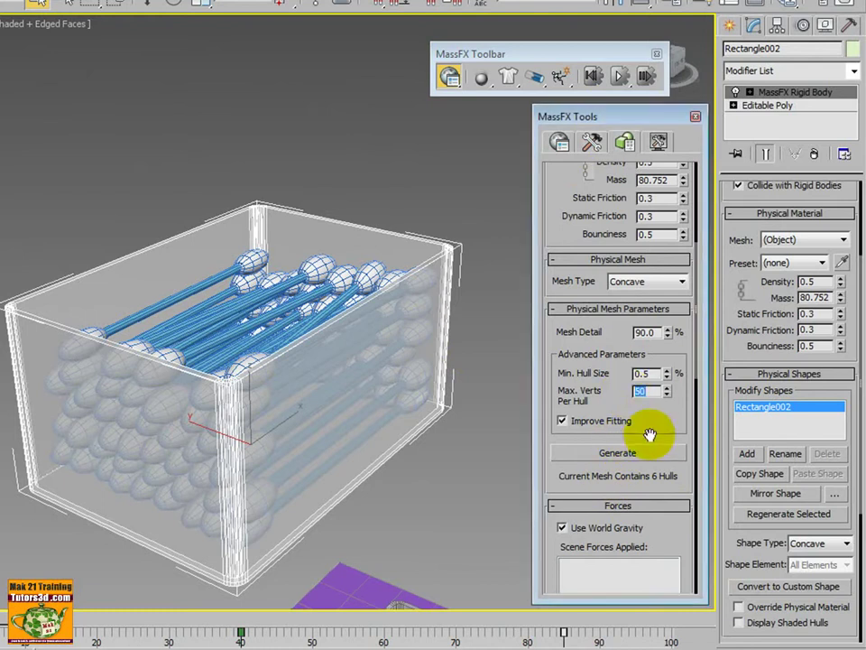
{"action": "left_click", "coordinate": [625, 452]}
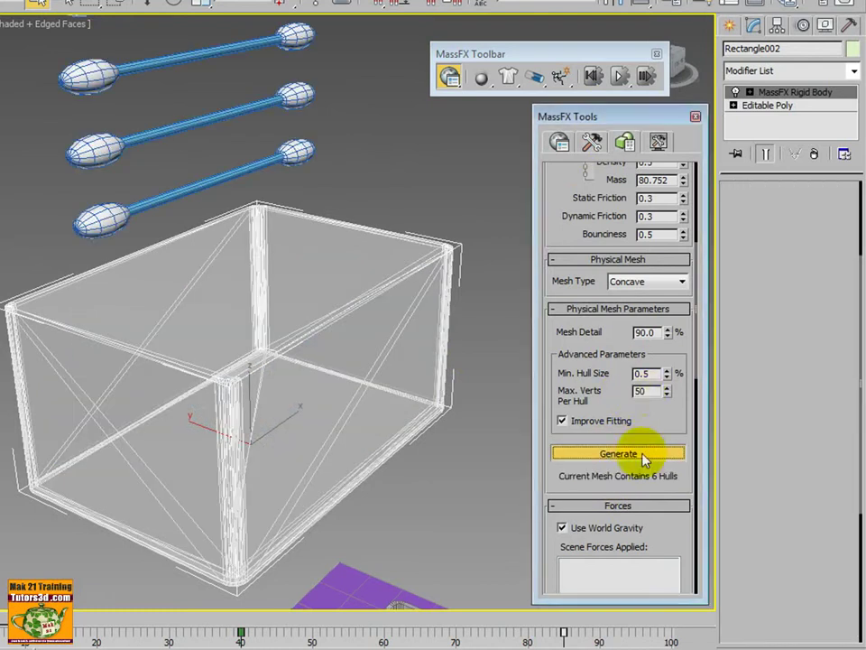
{"action": "left_click", "coordinate": [653, 455]}
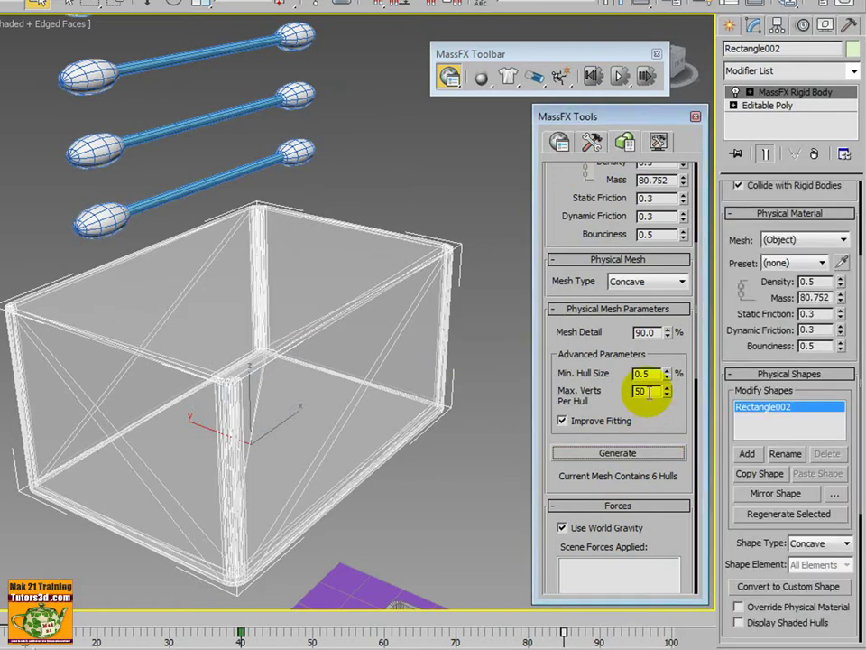
{"action": "double_click", "coordinate": [649, 392]}
{"action": "type", "text": "128"}
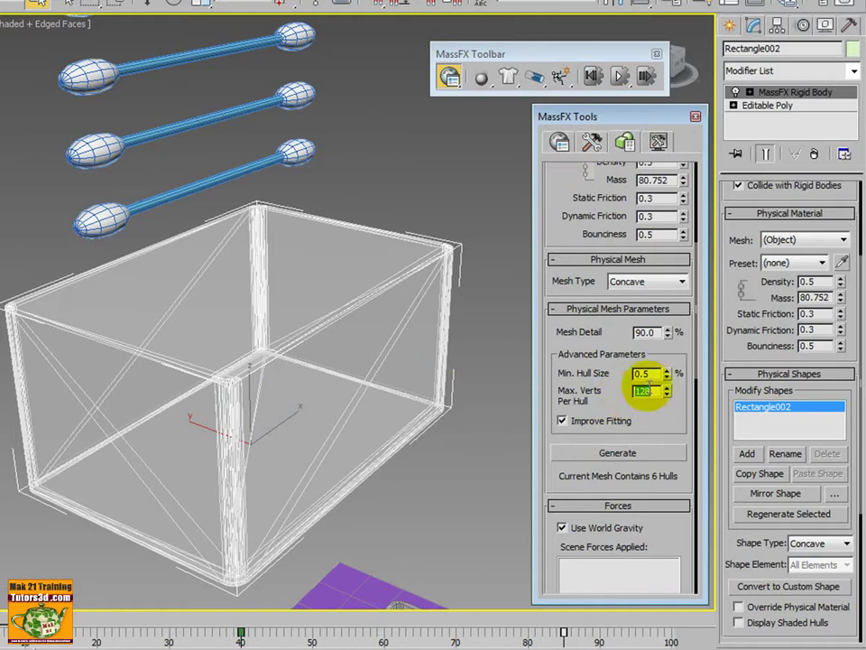
Set Mesh Detail to 10% and regenerate the physical mesh.
{"action": "double_click", "coordinate": [651, 333]}
{"action": "type", "text": "50"}
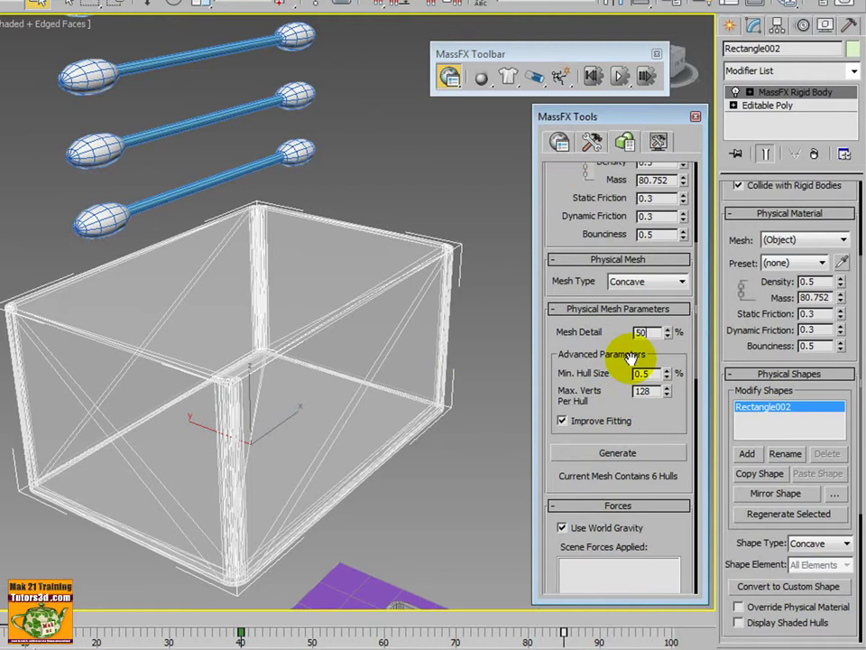
{"action": "left_click", "coordinate": [606, 451]}
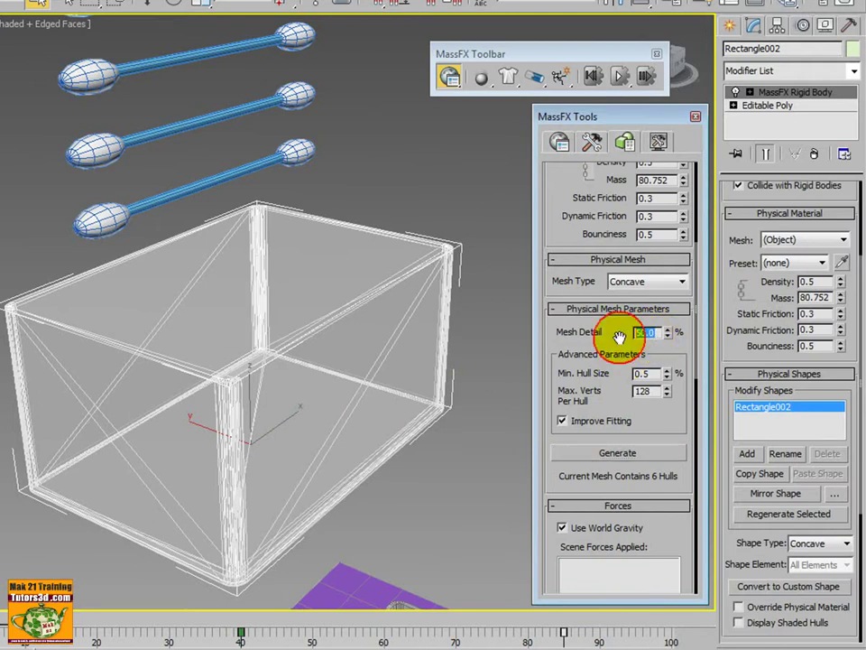
{"action": "type", "text": "10"}
{"action": "left_click", "coordinate": [654, 454]}
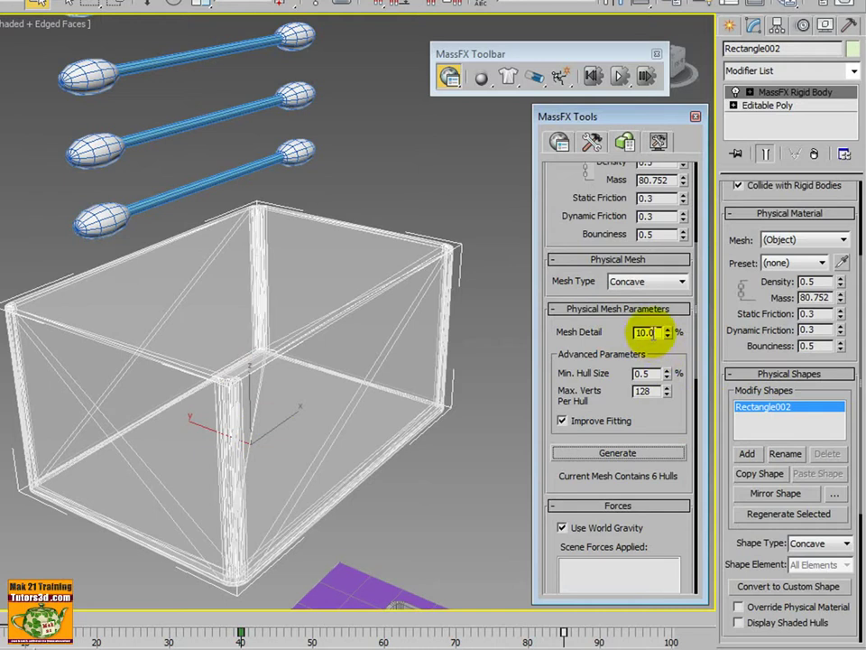
Turn off Improve Fitting and regenerate the box's hulls.
{"action": "double_click", "coordinate": [646, 333]}
{"action": "left_click", "coordinate": [562, 422]}
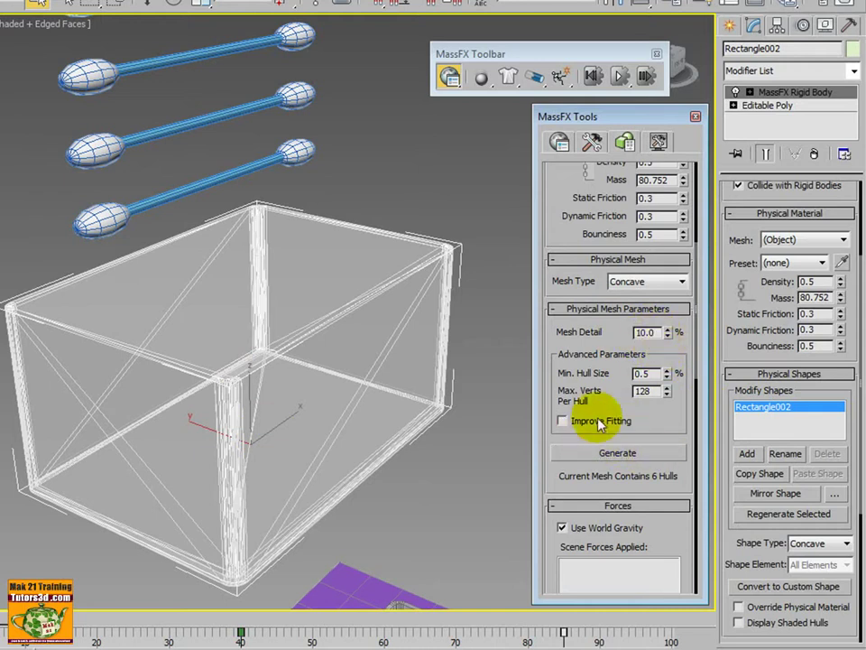
{"action": "left_click", "coordinate": [620, 454]}
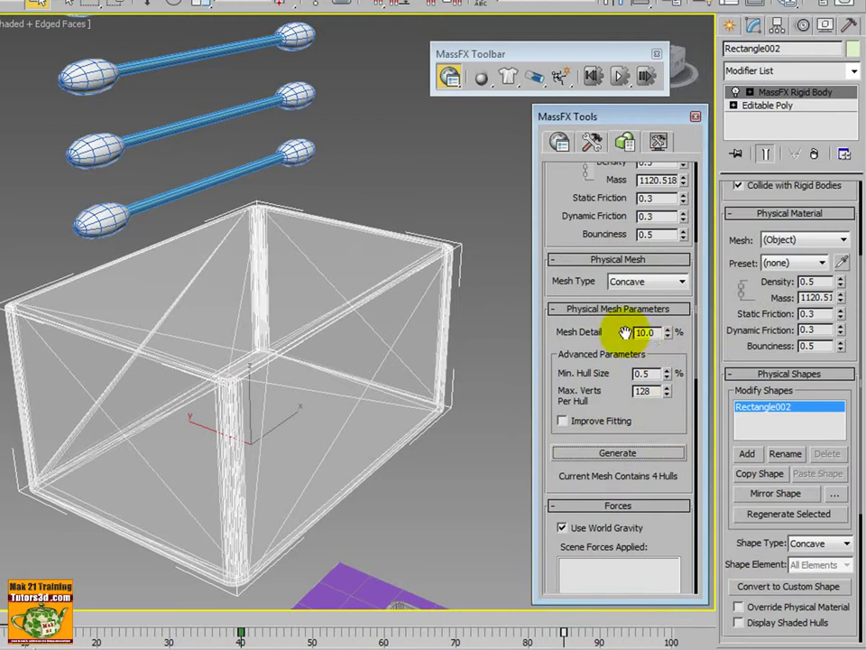
Set Mesh Detail to 90 and regenerate the physical mesh.
{"action": "left_click", "coordinate": [644, 332]}
{"action": "double_click", "coordinate": [644, 332]}
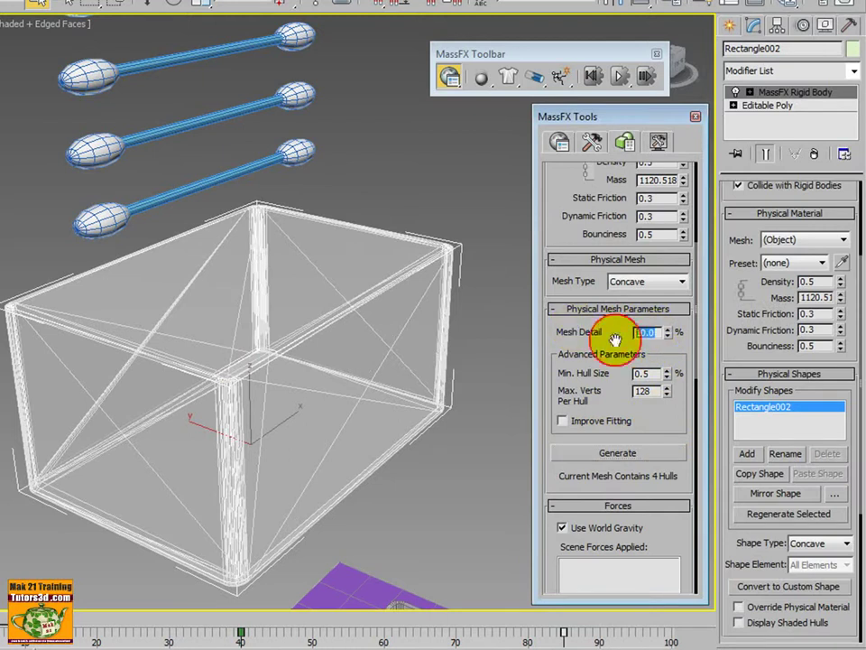
{"action": "type", "text": "90"}
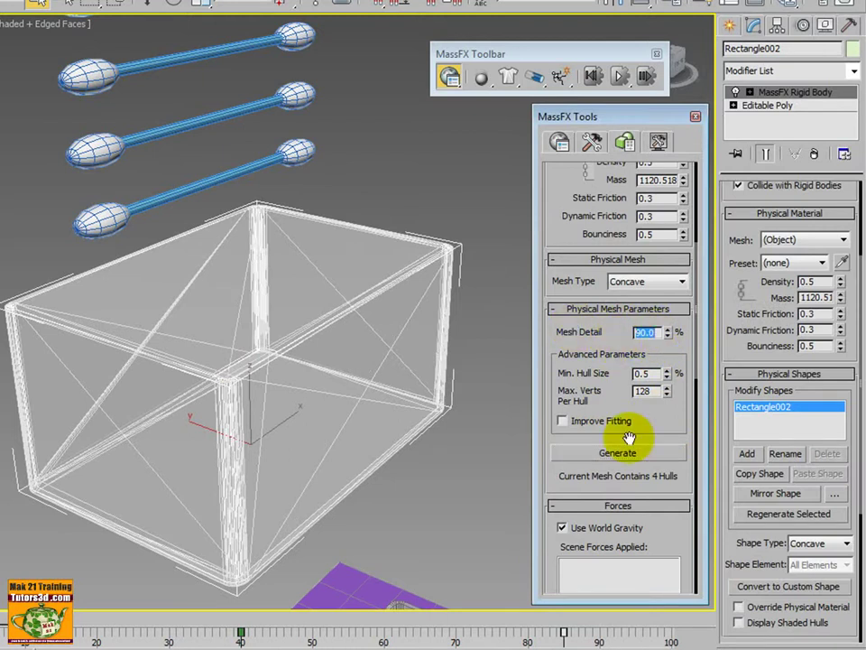
{"action": "left_click", "coordinate": [642, 451]}
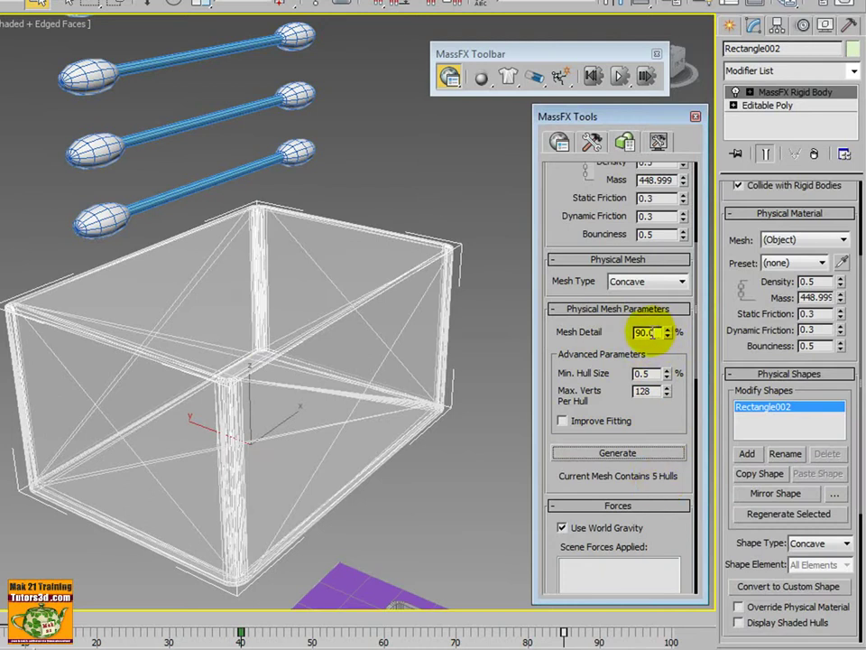
Turn Improve Fitting back on, regenerate the hulls, and keep Mesh Detail at 90.
{"action": "left_click", "coordinate": [562, 421]}
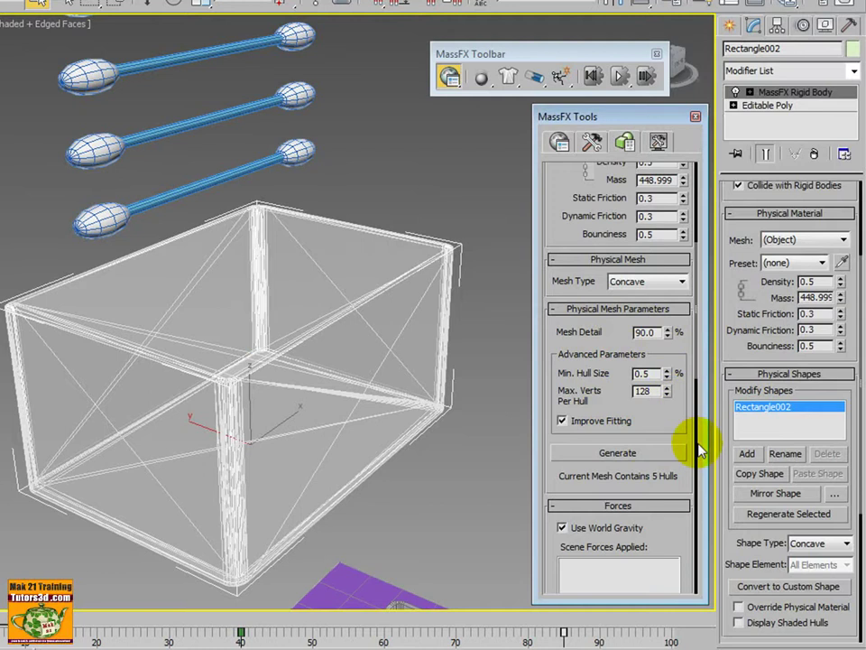
{"action": "left_click", "coordinate": [651, 452]}
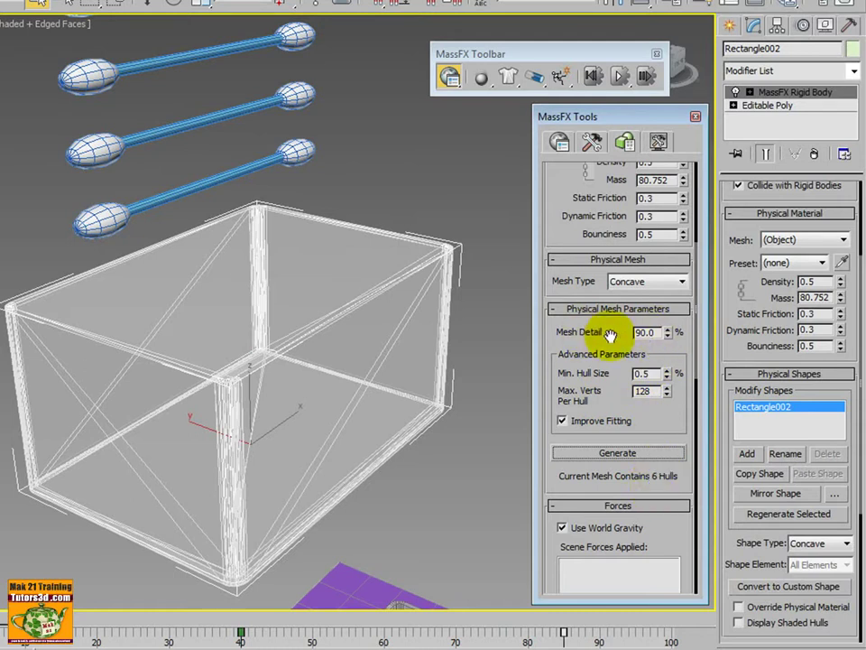
{"action": "left_click_drag", "start_coordinate": [670, 332], "coordinate": [667, 213]}
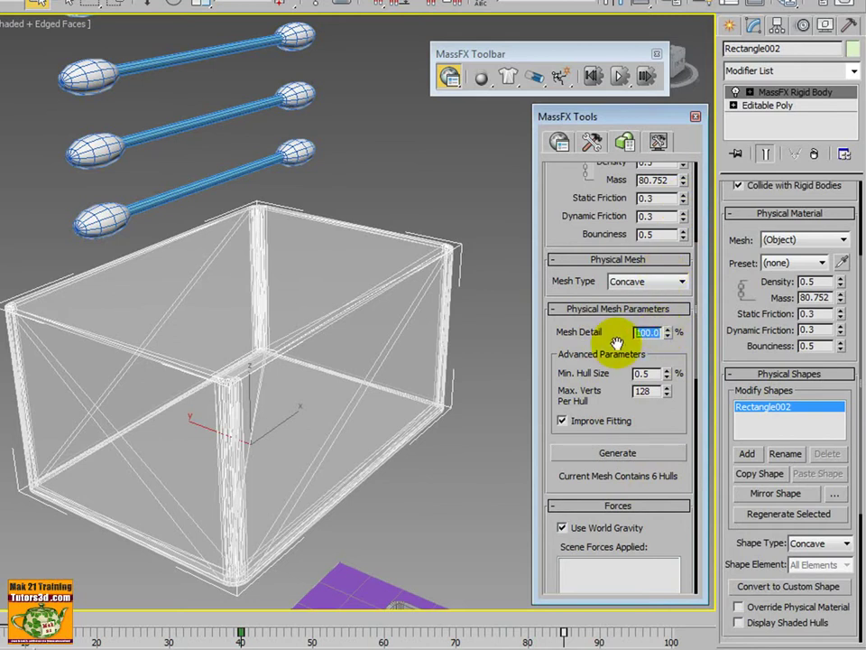
{"action": "type", "text": "90"}
Close MassFX Tools and zoom and pan out so both boxes are visible.
{"action": "left_click", "coordinate": [695, 116]}
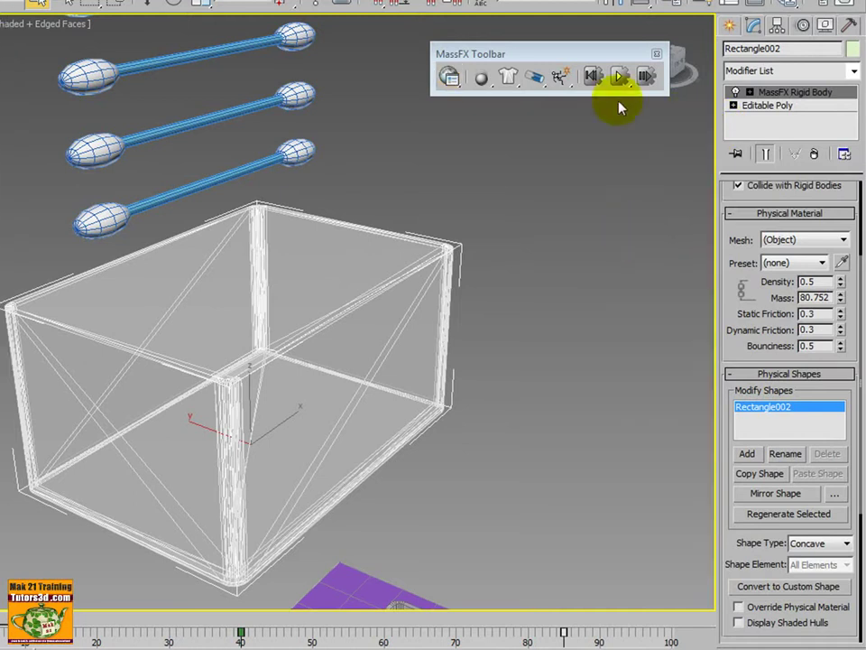
{"action": "scroll", "coordinate": [490, 303], "scroll_direction": "down", "scroll_amount": 3}
{"action": "scroll", "coordinate": [487, 311], "scroll_direction": "down", "scroll_amount": 3}
{"action": "middle_click_drag", "start_coordinate": [487, 315], "coordinate": [428, 265]}
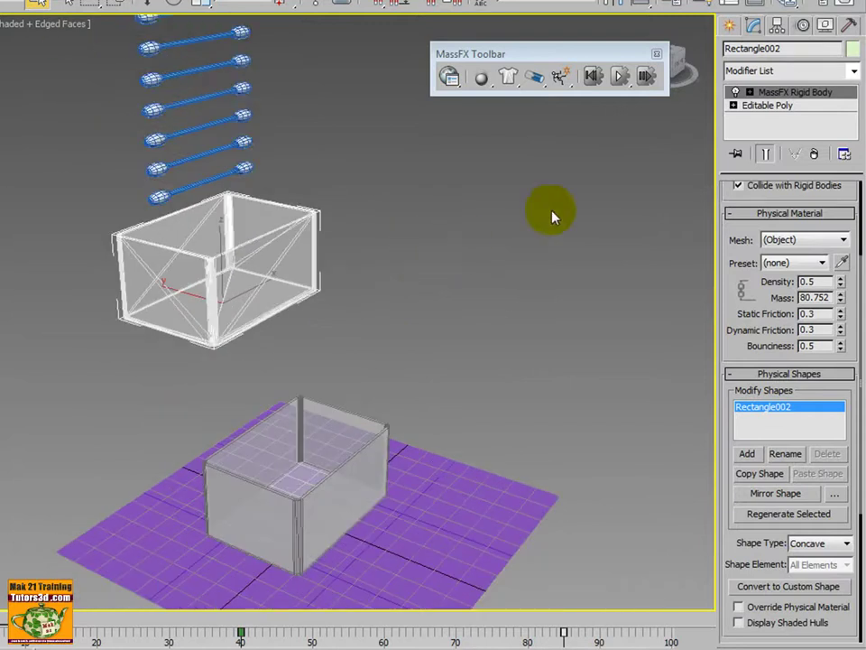
Run the physics simulation and orbit around the filled lower box.
{"action": "left_click_drag", "start_coordinate": [619, 76], "coordinate": [645, 111]}
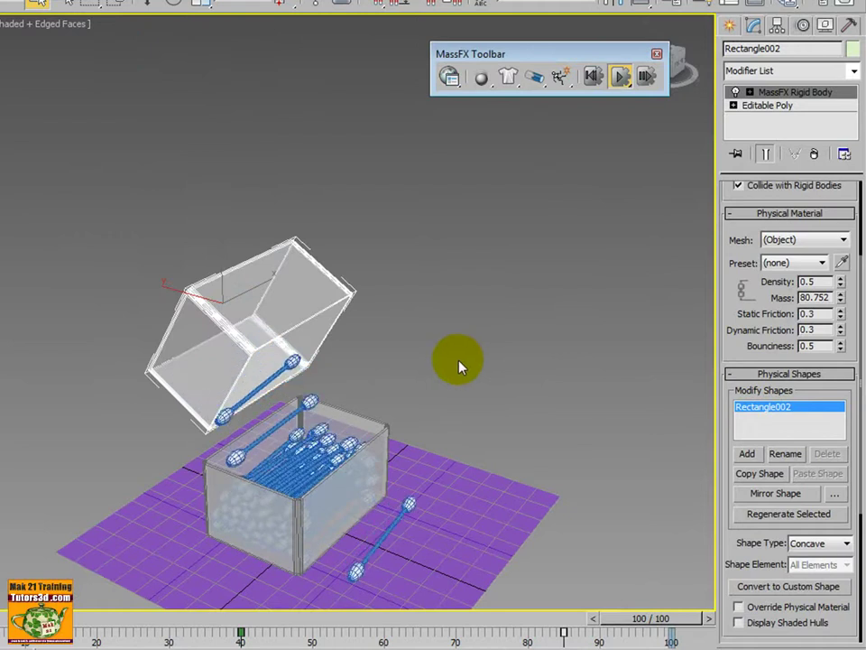
{"action": "scroll", "coordinate": [463, 288], "scroll_direction": "up", "scroll_amount": 4}
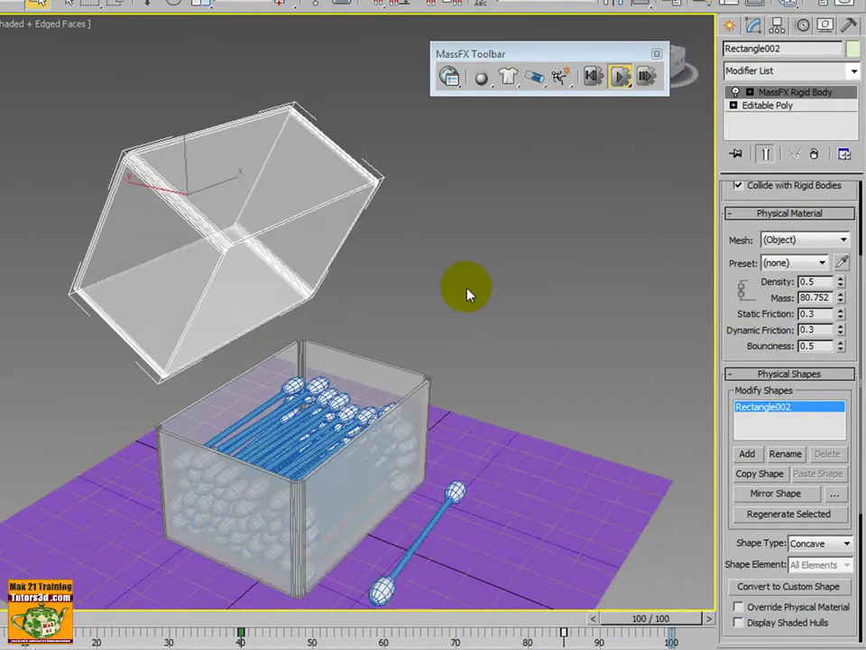
{"action": "mouse_move", "coordinate": [464, 290]}
{"action": "middle_mouse_down", "text": "alt"}
{"action": "mouse_move", "coordinate": [486, 219]}
{"action": "mouse_move", "coordinate": [479, 201]}
{"action": "middle_mouse_up", "text": "alt"}
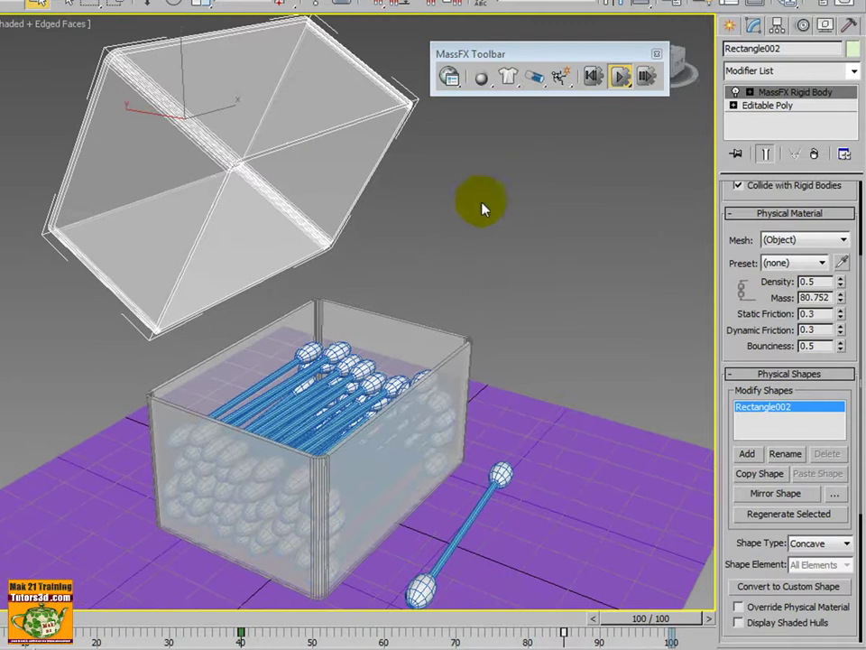
Reset the simulation, orbit around the empty box, then run and reset it again.
{"action": "left_click", "coordinate": [593, 77]}
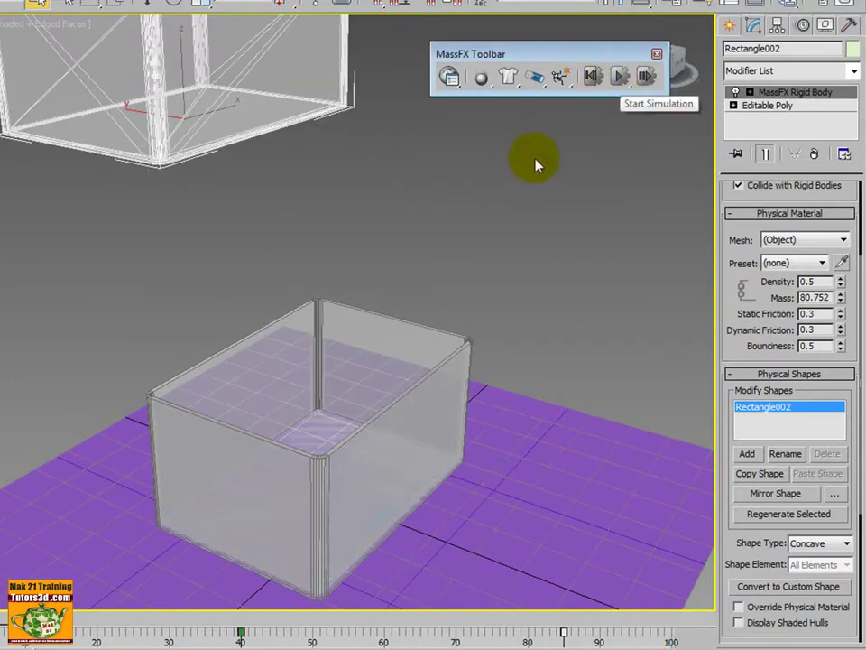
{"action": "middle_click_drag", "start_coordinate": [516, 168], "coordinate": [532, 190], "text": "alt"}
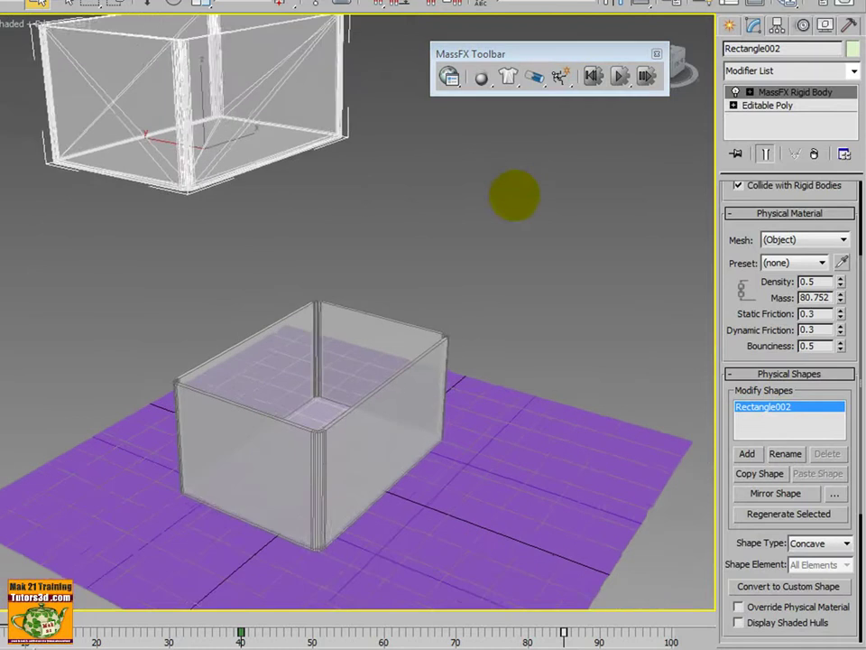
{"action": "left_click", "coordinate": [621, 80]}
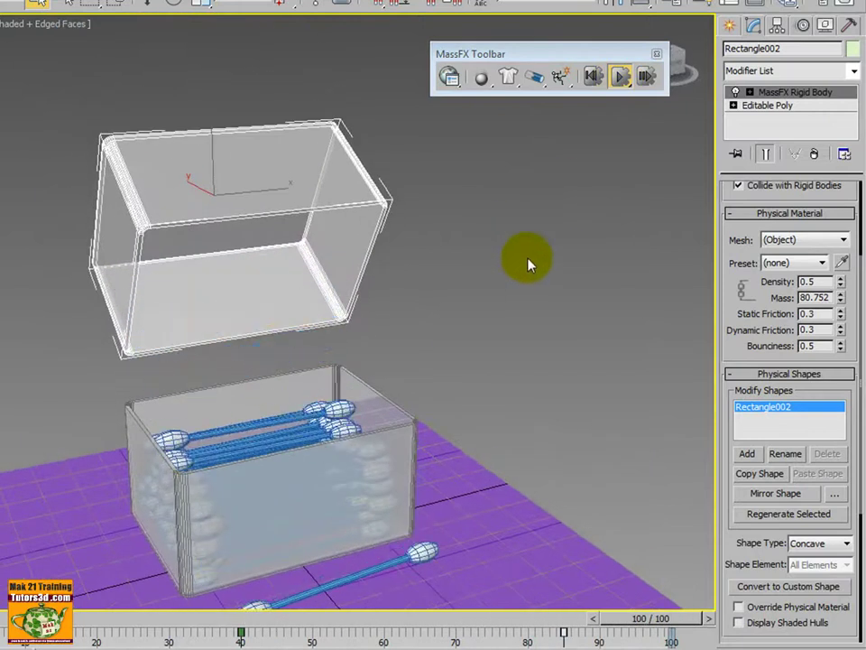
{"action": "left_click", "coordinate": [623, 78]}
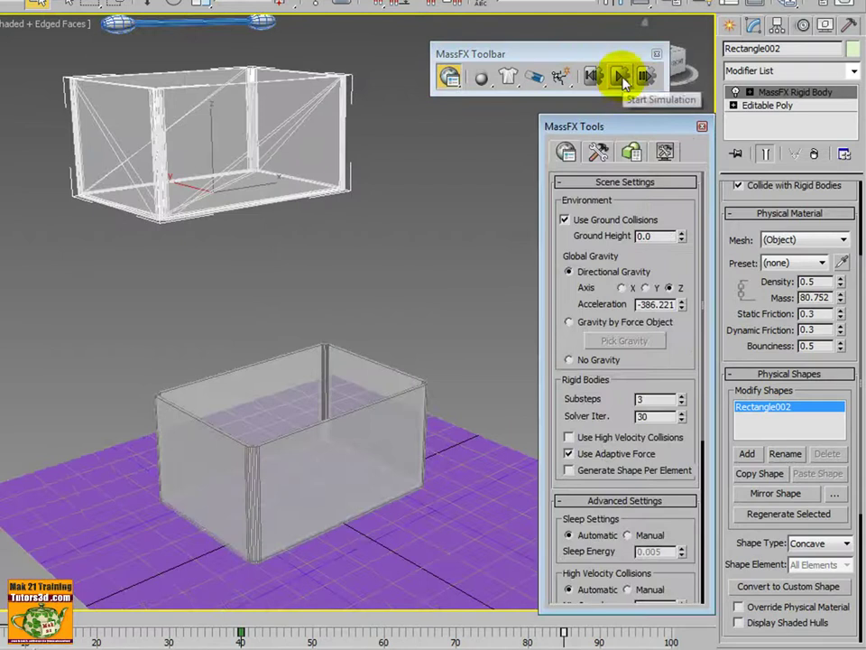
{"action": "left_click", "coordinate": [623, 80]}
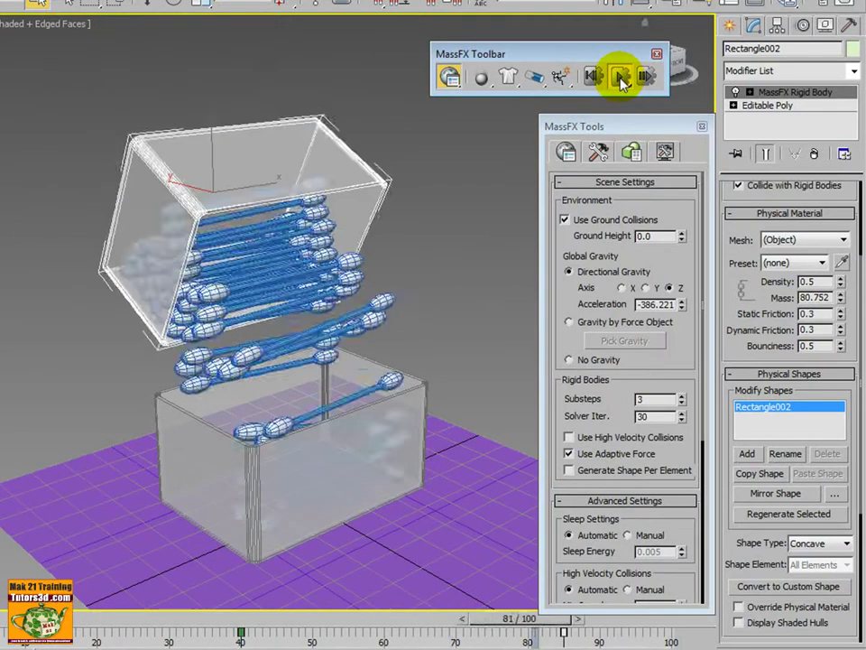
{"action": "left_click", "coordinate": [623, 79]}
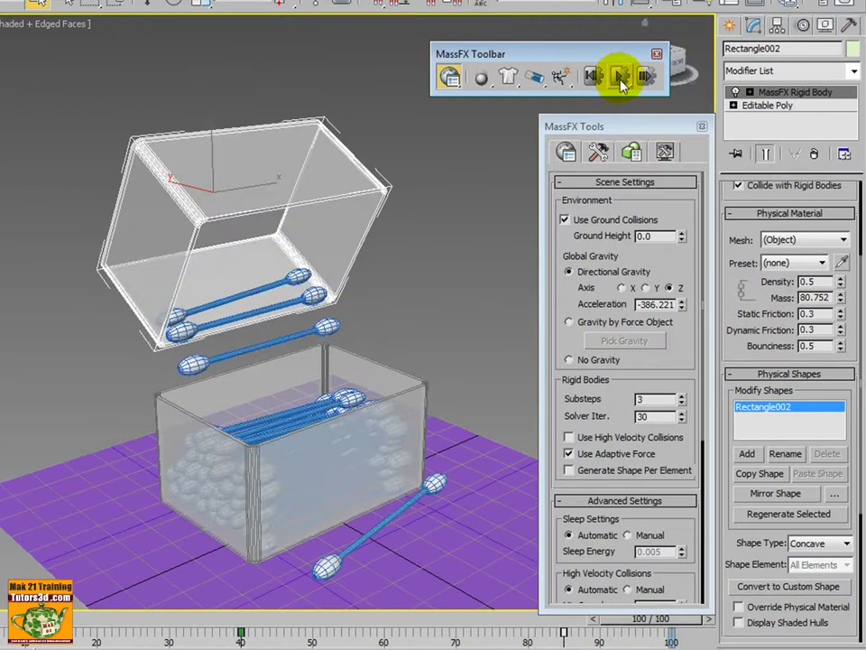
{"action": "left_click", "coordinate": [595, 77]}
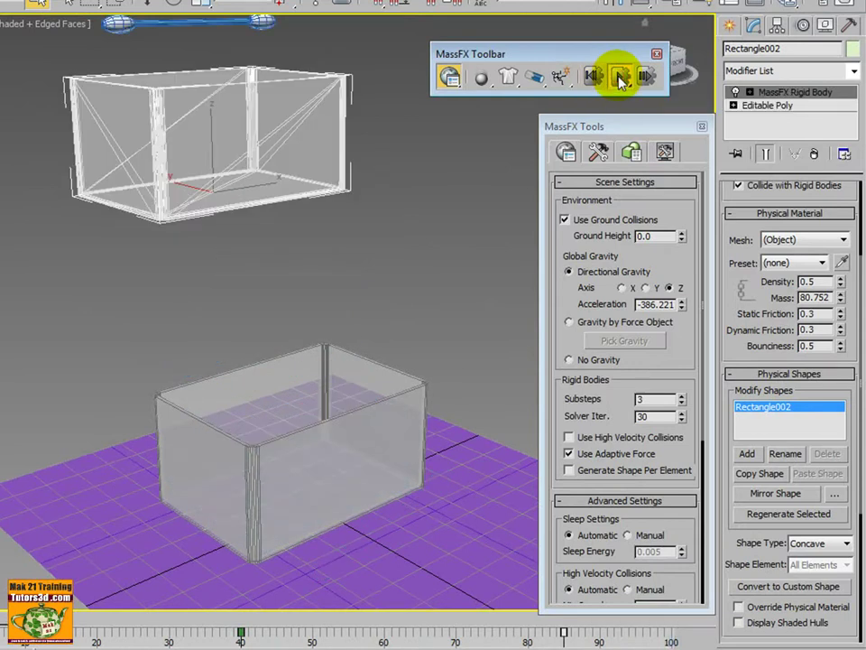
{"action": "left_click", "coordinate": [620, 81]}
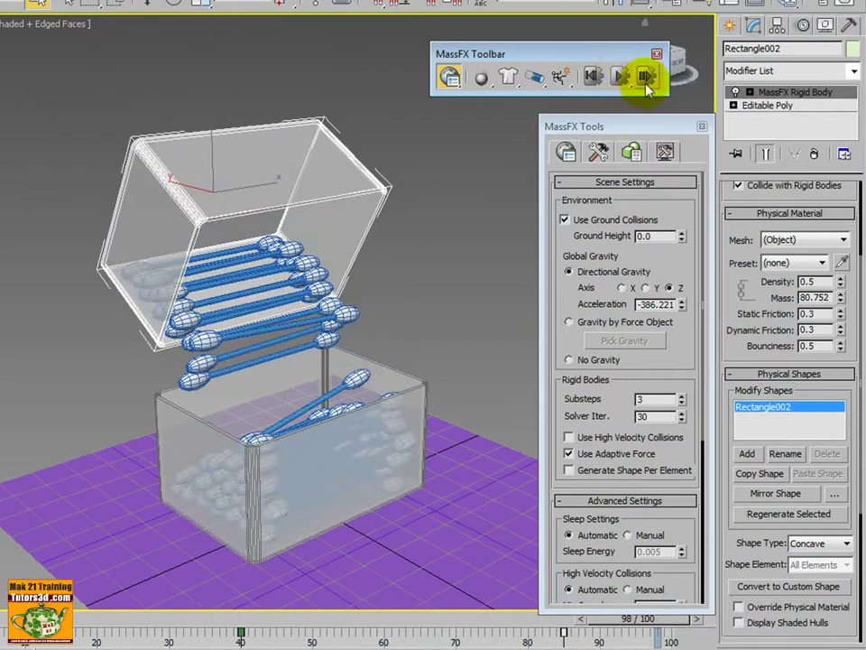
{"action": "left_click", "coordinate": [647, 80]}
{"action": "left_click", "coordinate": [647, 79]}
{"action": "left_click", "coordinate": [647, 79]}
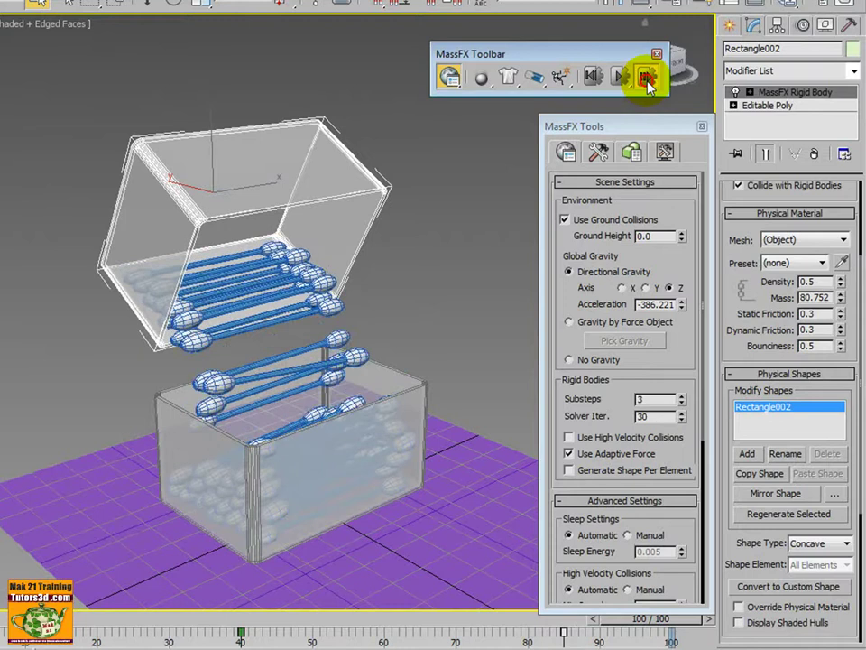
{"action": "left_click", "coordinate": [646, 80]}
{"action": "left_click", "coordinate": [647, 79]}
{"action": "left_click", "coordinate": [647, 80]}
{"action": "left_click", "coordinate": [646, 79]}
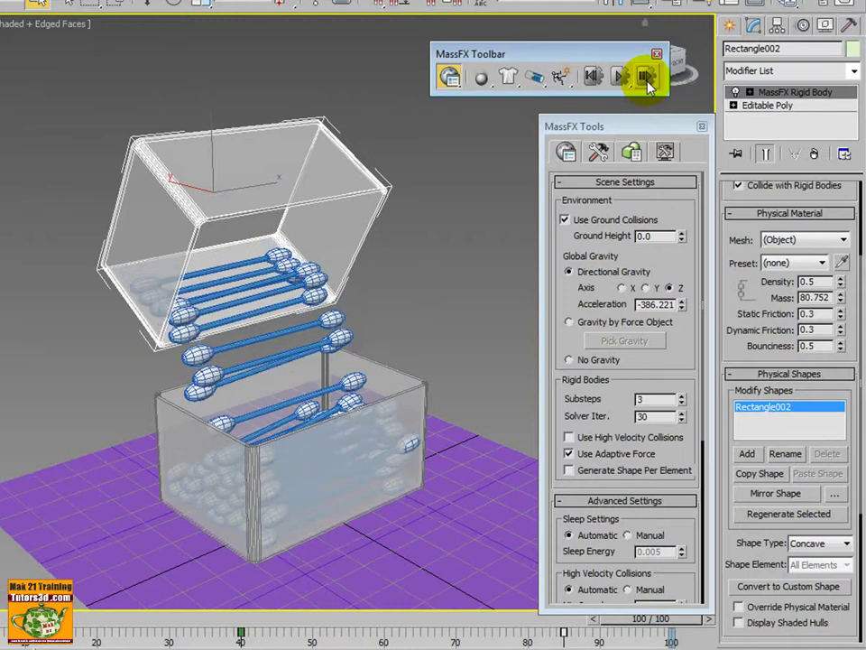
{"action": "left_click", "coordinate": [647, 79]}
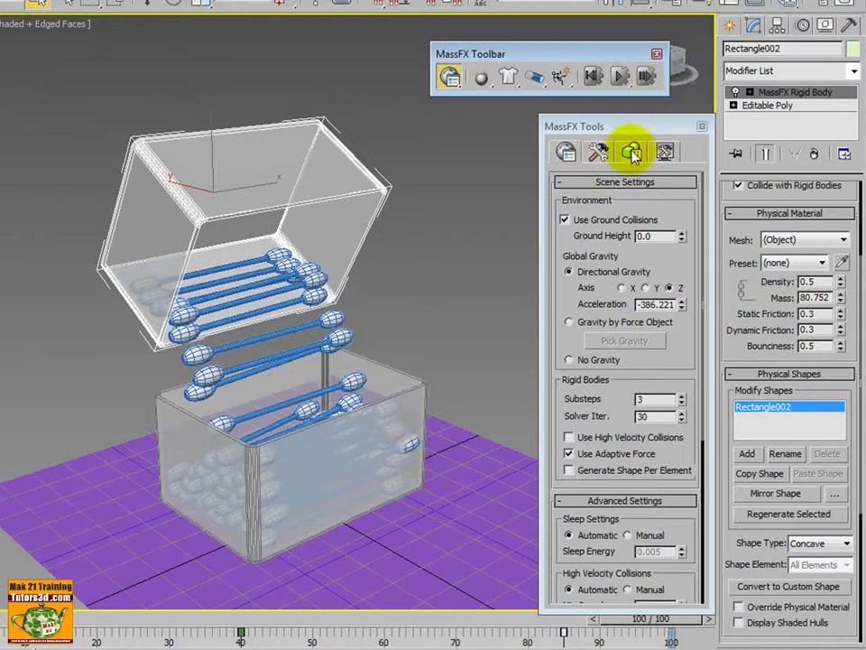
{"action": "left_click", "coordinate": [646, 79]}
{"action": "left_click", "coordinate": [647, 80]}
{"action": "left_click", "coordinate": [647, 79]}
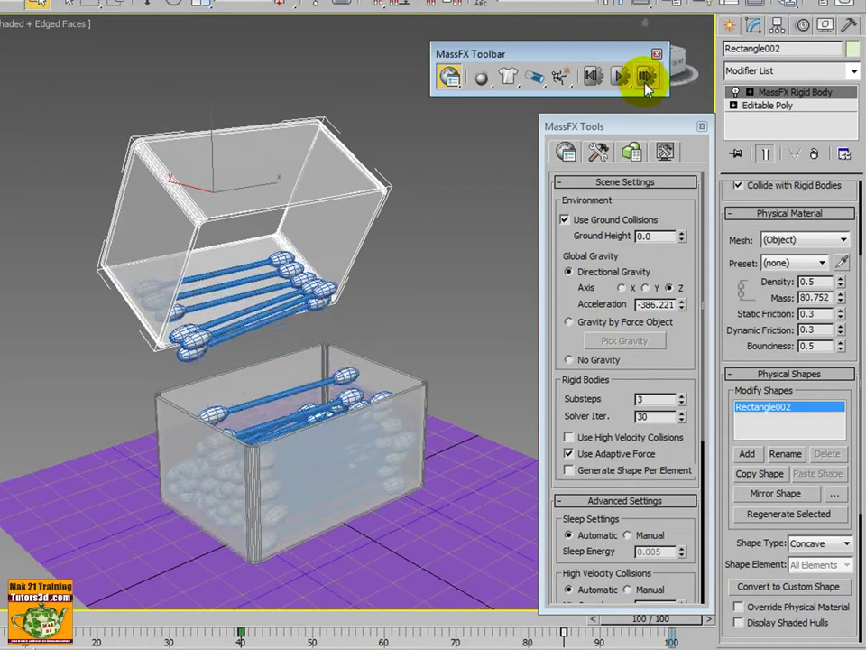
{"action": "left_click", "coordinate": [647, 79]}
{"action": "left_click", "coordinate": [647, 79]}
{"action": "left_click", "coordinate": [647, 80]}
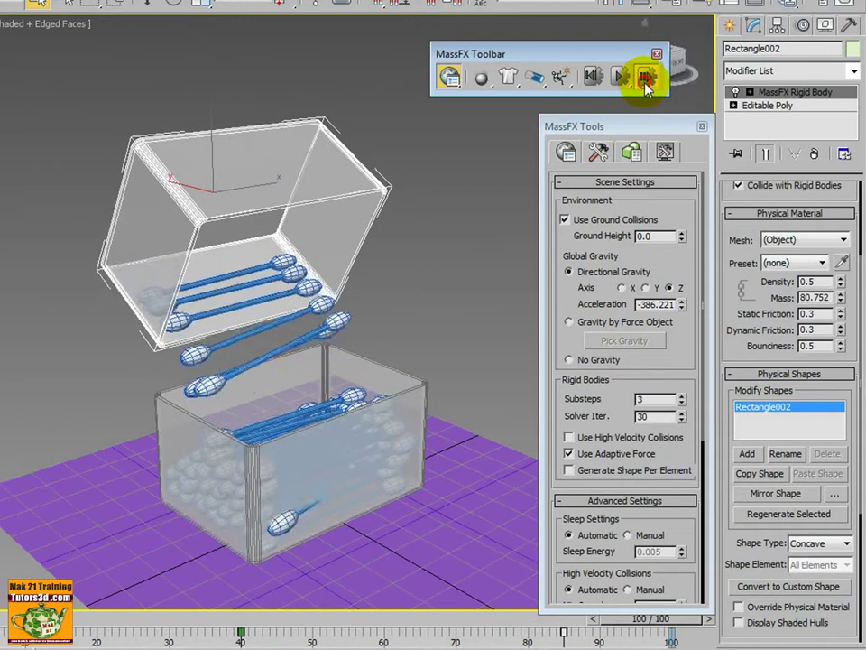
{"action": "left_click", "coordinate": [647, 79]}
{"action": "left_click", "coordinate": [646, 80]}
{"action": "left_click", "coordinate": [647, 79]}
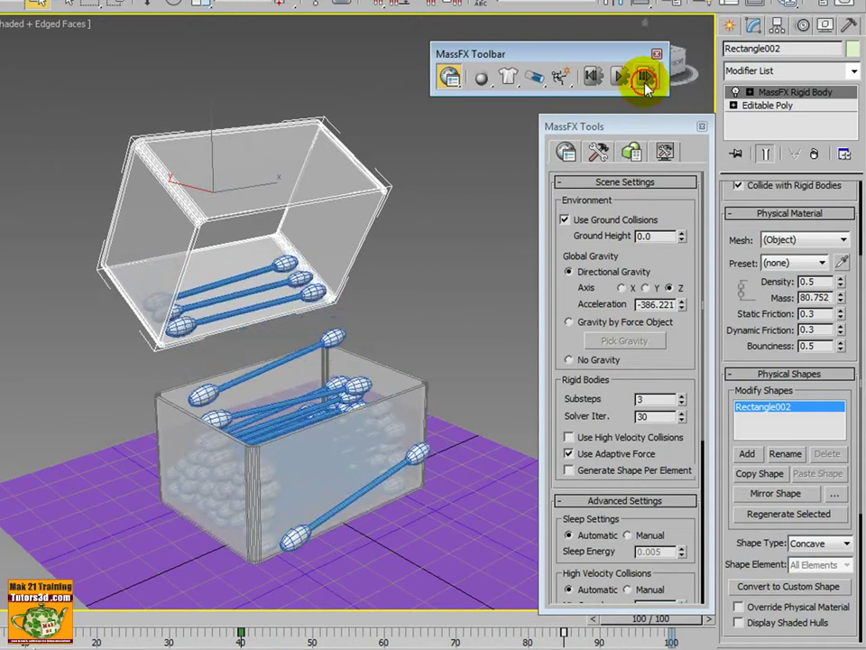
{"action": "left_click", "coordinate": [647, 79]}
{"action": "left_click", "coordinate": [646, 79]}
{"action": "left_click", "coordinate": [647, 79]}
{"action": "left_click", "coordinate": [647, 80]}
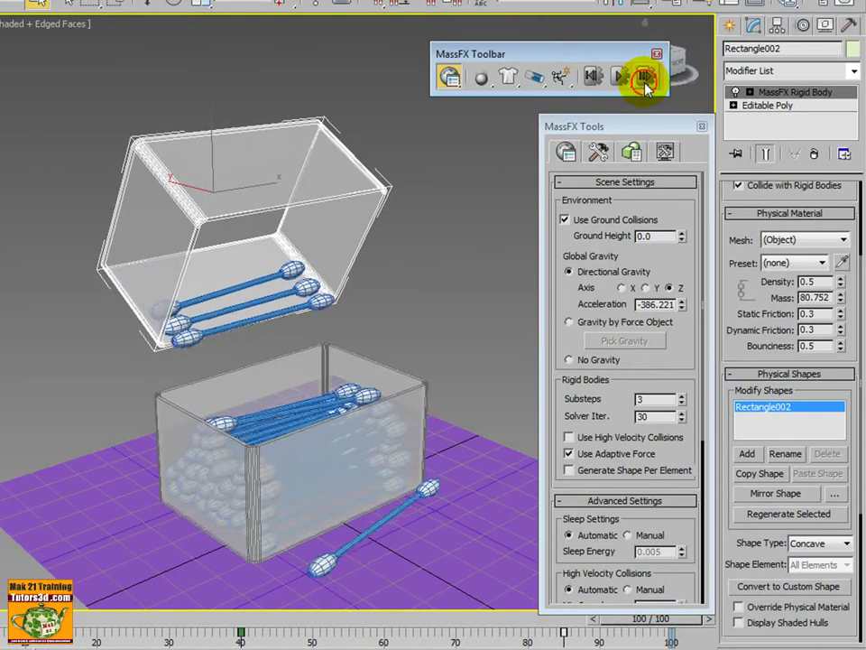
{"action": "left_click", "coordinate": [647, 80]}
{"action": "left_click", "coordinate": [647, 80]}
{"action": "left_click", "coordinate": [592, 80]}
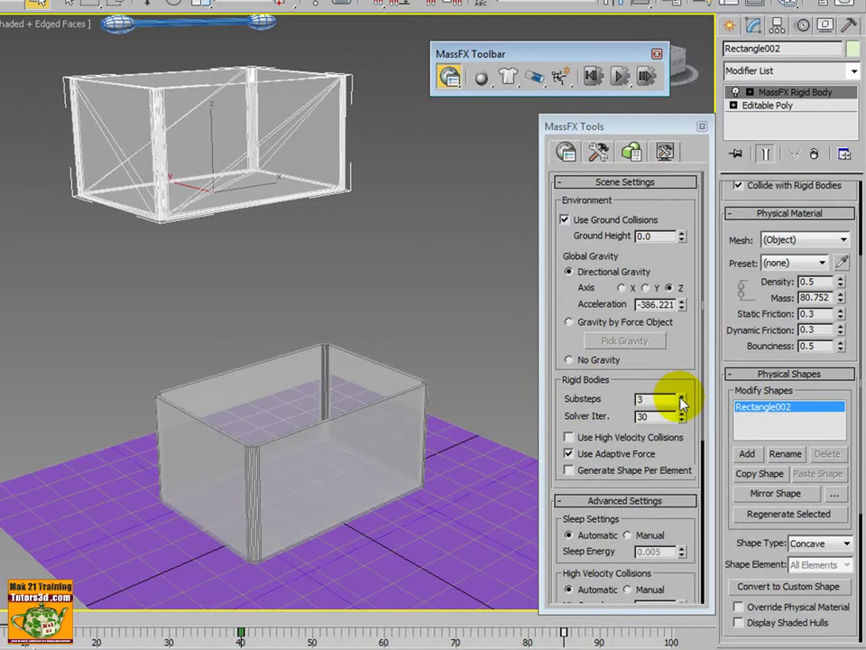
Raise rigid-body Substeps from 3 to 4 and rerun the simulation.
{"action": "left_click", "coordinate": [681, 396]}
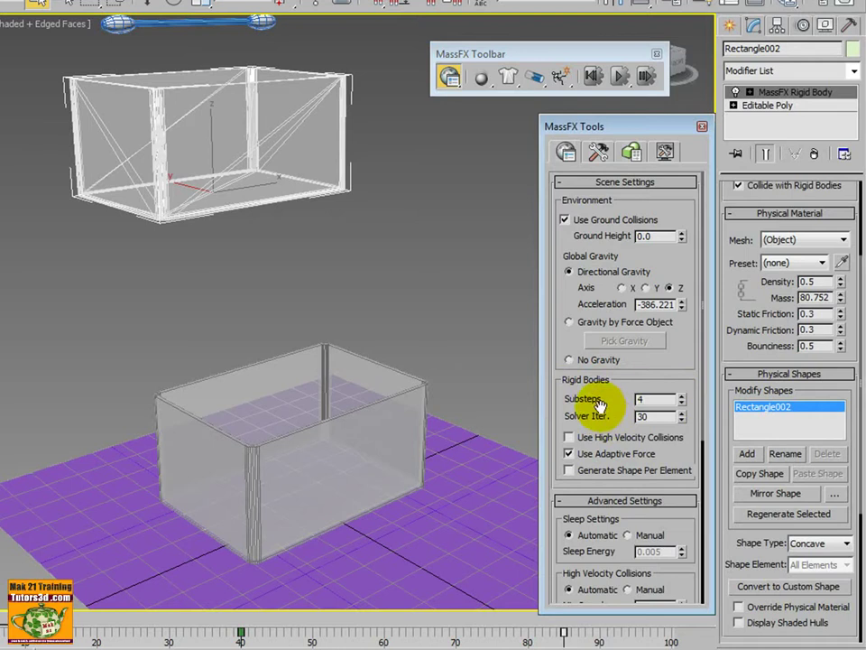
{"action": "left_click", "coordinate": [621, 79]}
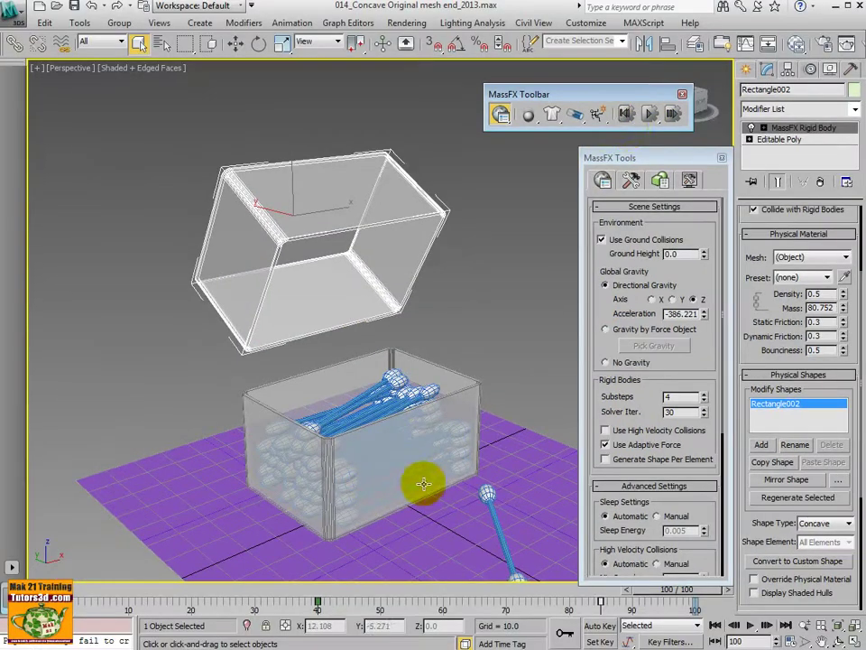
Reset the simulation, save the Concave scene, and open 014_Composite mesh end.max.
{"action": "left_click", "coordinate": [625, 113]}
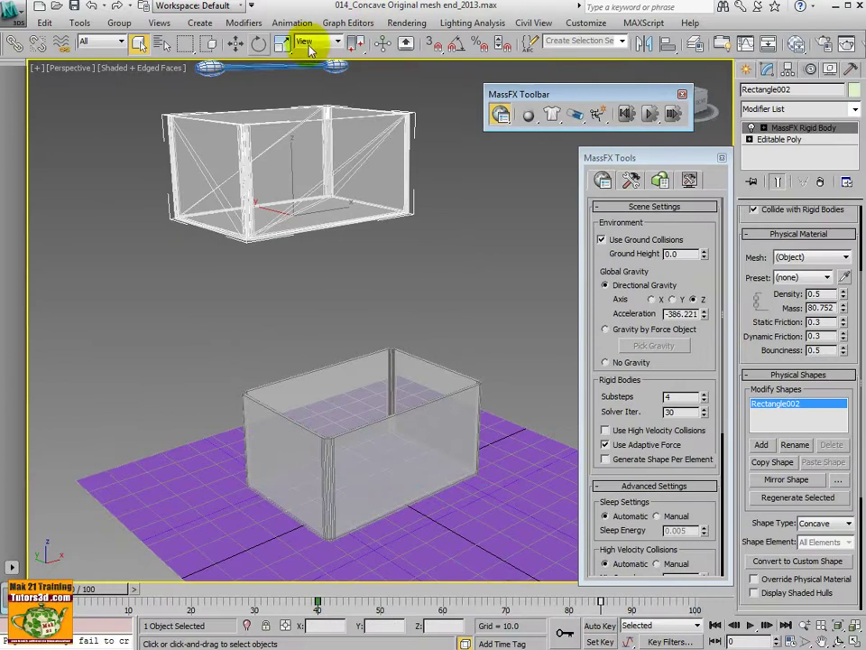
{"action": "left_click", "coordinate": [18, 17]}
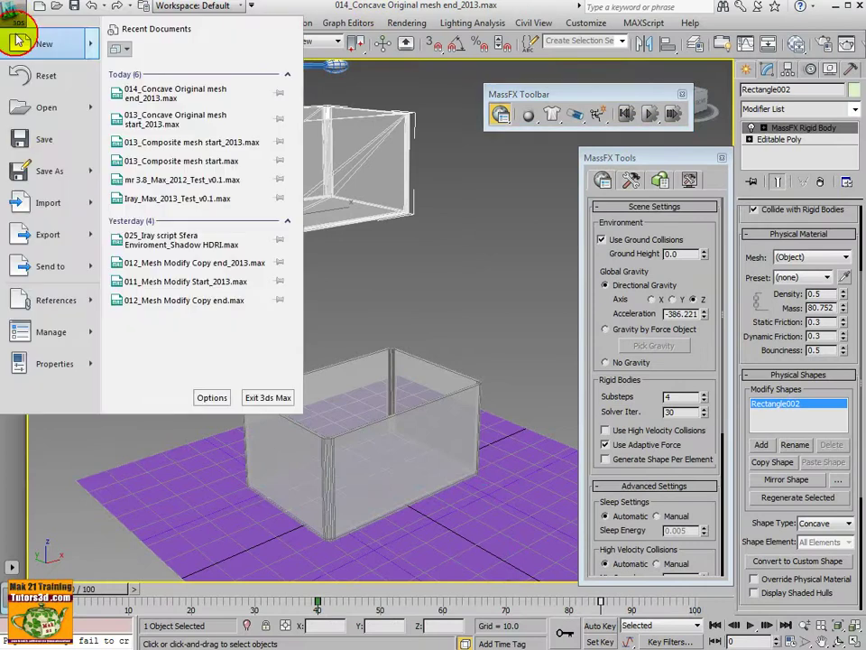
{"action": "left_click", "coordinate": [45, 141]}
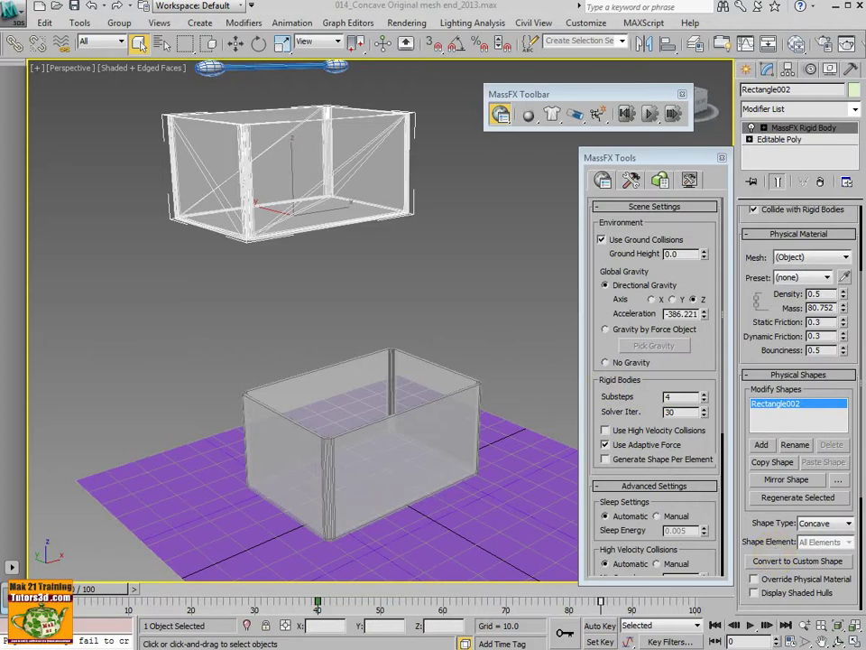
{"action": "left_click_drag", "start_coordinate": [526, 357], "coordinate": [498, 355]}
{"action": "left_click", "coordinate": [554, 360]}
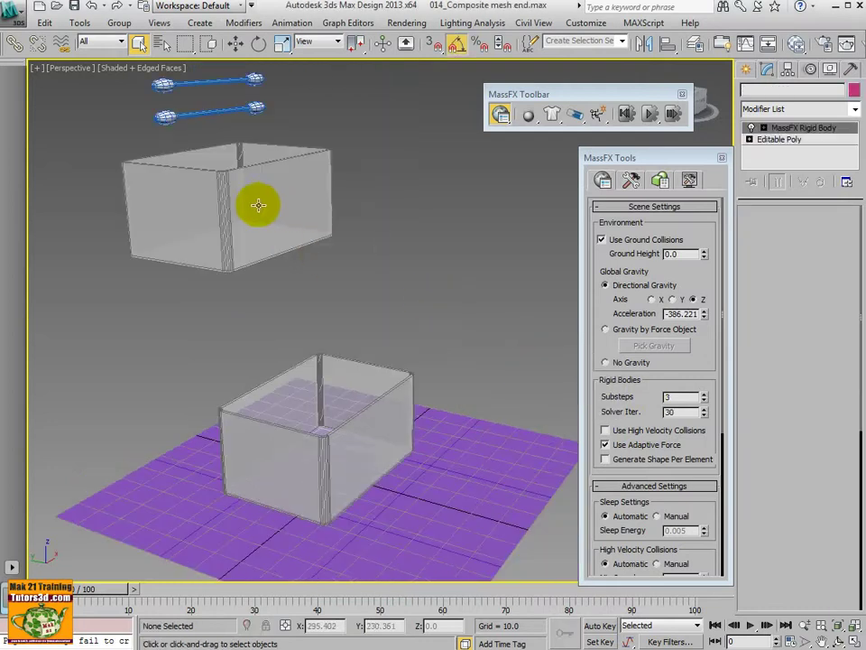
Select and frame the upper glass box, then scroll to its Concave Physical Mesh Parameters.
{"action": "left_click", "coordinate": [221, 198]}
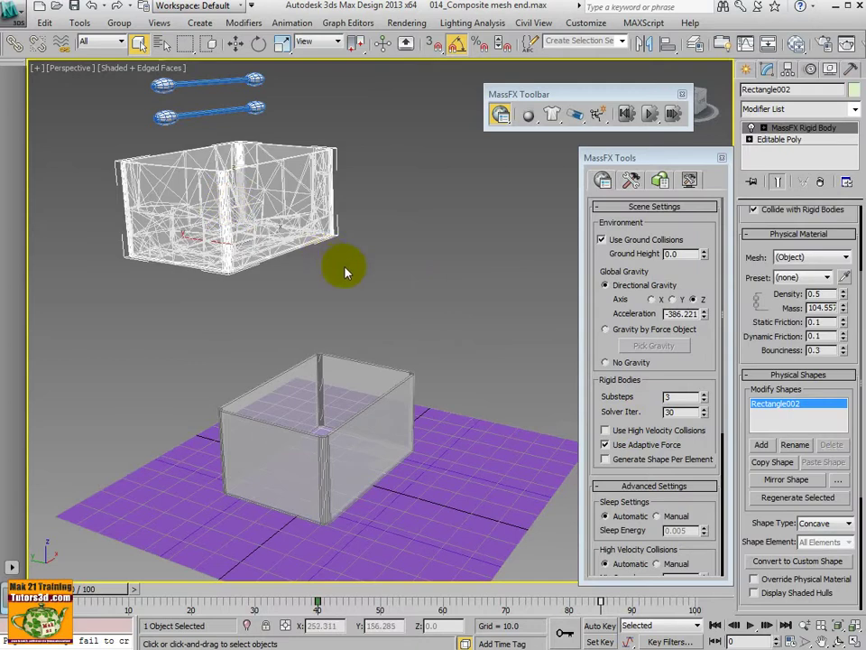
{"action": "key", "text": "z"}
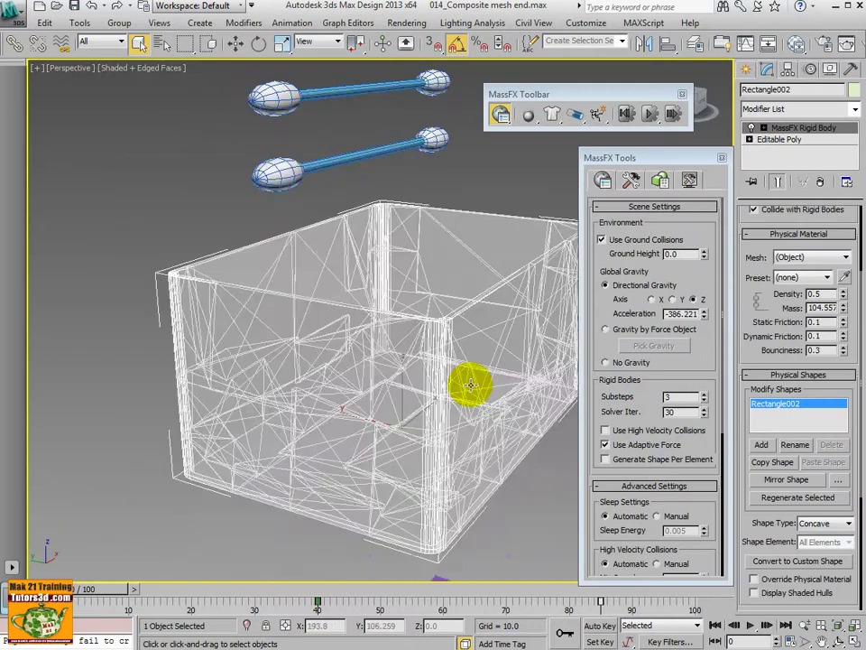
{"action": "mouse_move", "coordinate": [386, 331]}
{"action": "middle_mouse_down", "text": "alt"}
{"action": "mouse_move", "coordinate": [367, 296]}
{"action": "mouse_move", "coordinate": [367, 357]}
{"action": "mouse_move", "coordinate": [421, 371]}
{"action": "mouse_move", "coordinate": [360, 306]}
{"action": "mouse_move", "coordinate": [360, 232]}
{"action": "mouse_move", "coordinate": [360, 300]}
{"action": "mouse_move", "coordinate": [378, 301]}
{"action": "mouse_move", "coordinate": [367, 299]}
{"action": "mouse_move", "coordinate": [362, 313]}
{"action": "mouse_move", "coordinate": [390, 364]}
{"action": "mouse_move", "coordinate": [354, 252]}
{"action": "middle_mouse_up", "text": "alt"}
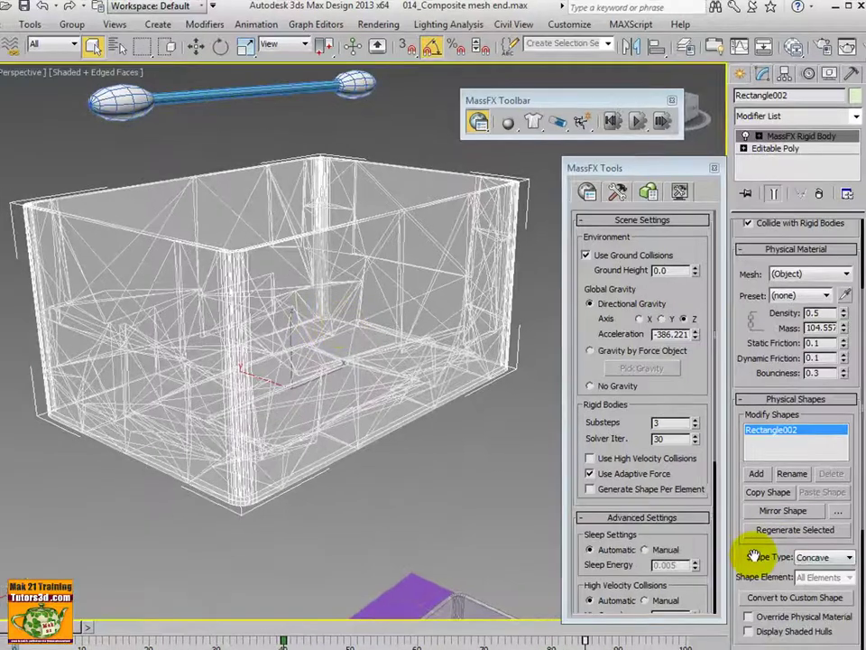
{"action": "mouse_move", "coordinate": [758, 583]}
{"action": "left_mouse_down"}
{"action": "mouse_move", "coordinate": [719, 425]}
{"action": "mouse_move", "coordinate": [763, 394]}
{"action": "mouse_move", "coordinate": [771, 358]}
{"action": "left_mouse_up"}
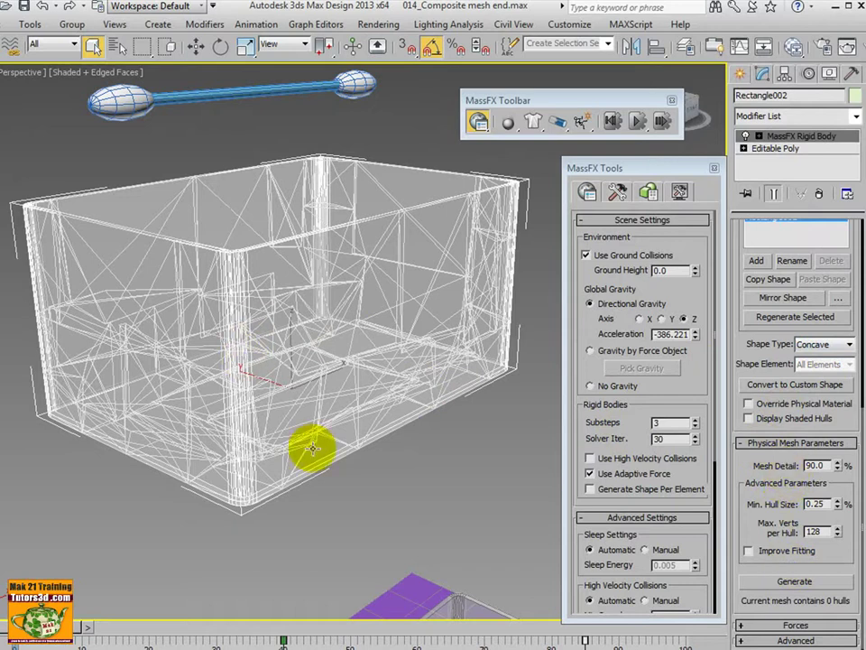
{"action": "scroll", "coordinate": [324, 420], "scroll_direction": "down", "scroll_amount": 3}
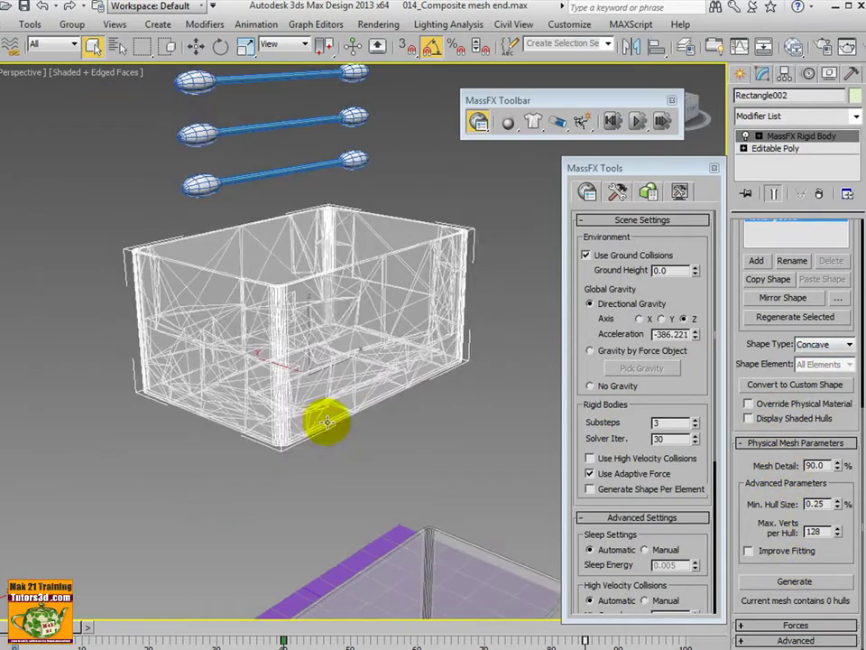
{"action": "scroll", "coordinate": [304, 431], "scroll_direction": "down", "scroll_amount": 3}
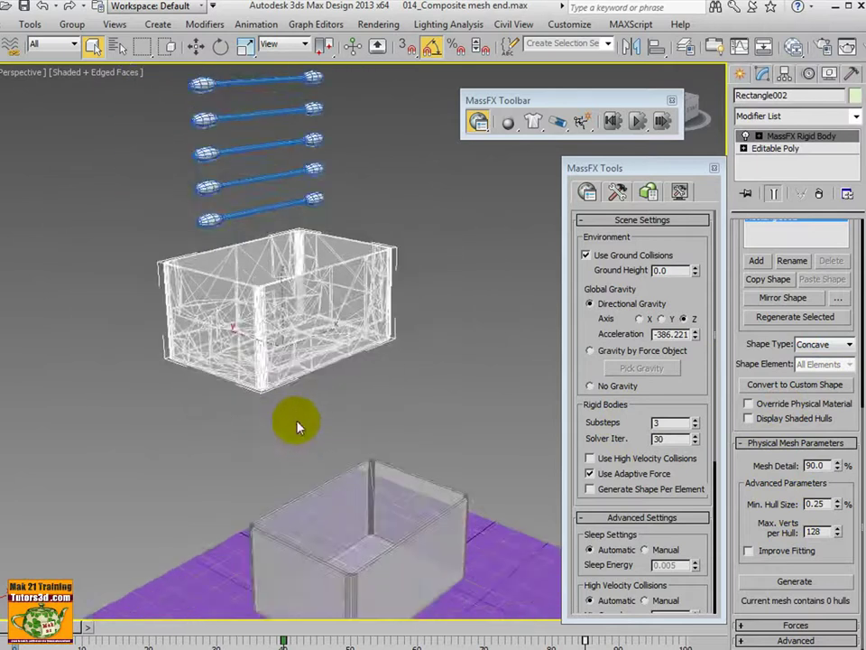
{"action": "mouse_move", "coordinate": [290, 367]}
{"action": "middle_mouse_down", "text": "alt"}
{"action": "mouse_move", "coordinate": [377, 506]}
{"action": "mouse_move", "coordinate": [344, 522]}
{"action": "mouse_move", "coordinate": [310, 432]}
{"action": "middle_mouse_up", "text": "alt"}
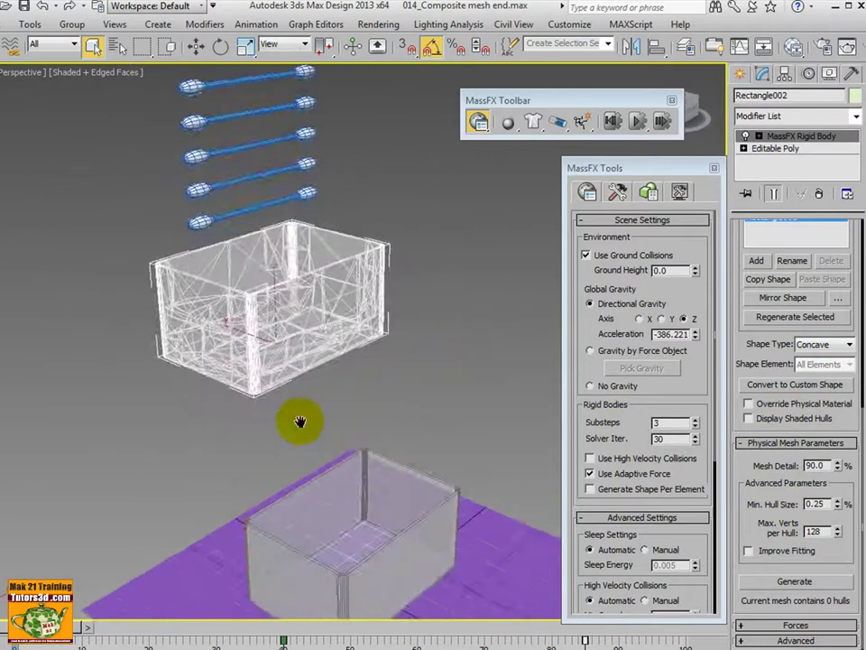
{"action": "scroll", "coordinate": [300, 422], "scroll_direction": "up", "scroll_amount": 2}
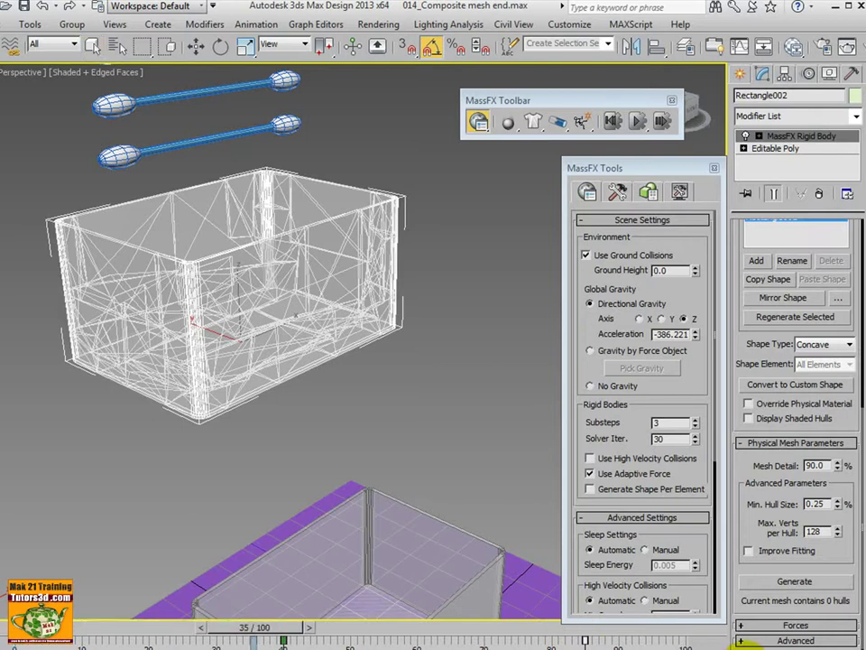
Reset and run the composite-mesh simulation, zoom out, and replay the swabs pouring.
{"action": "left_click", "coordinate": [609, 123]}
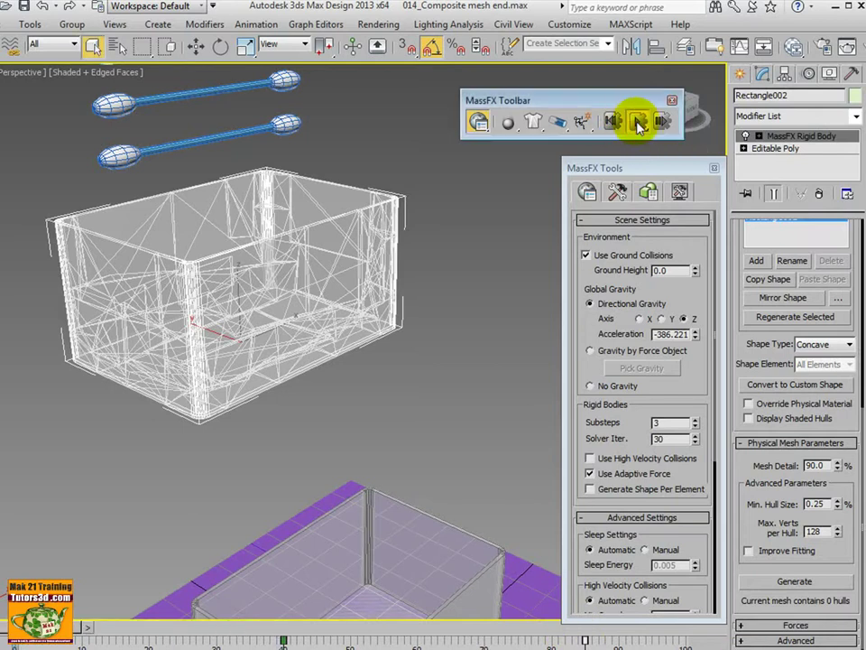
{"action": "left_click", "coordinate": [638, 124]}
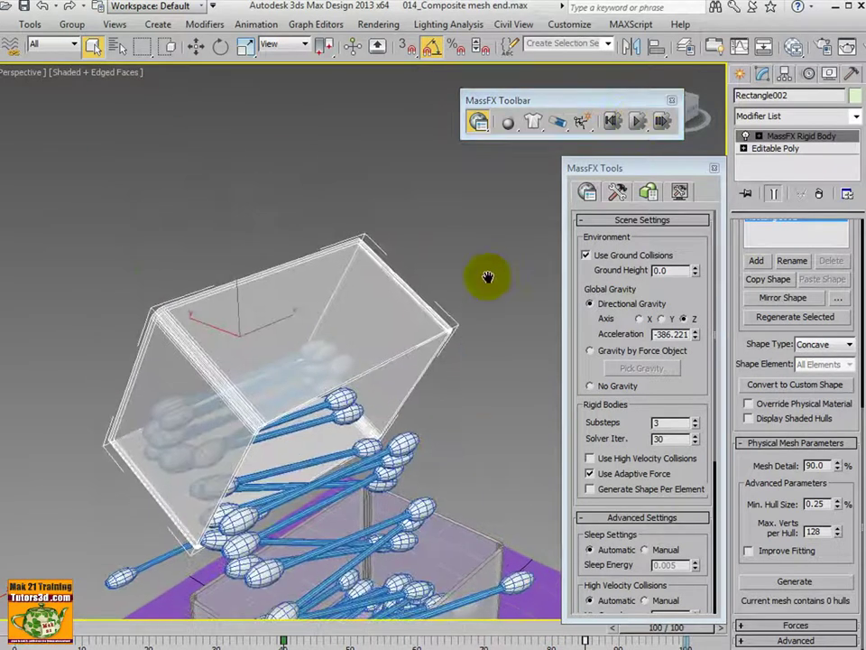
{"action": "middle_click_drag", "start_coordinate": [487, 277], "coordinate": [467, 240]}
{"action": "left_click", "coordinate": [639, 122]}
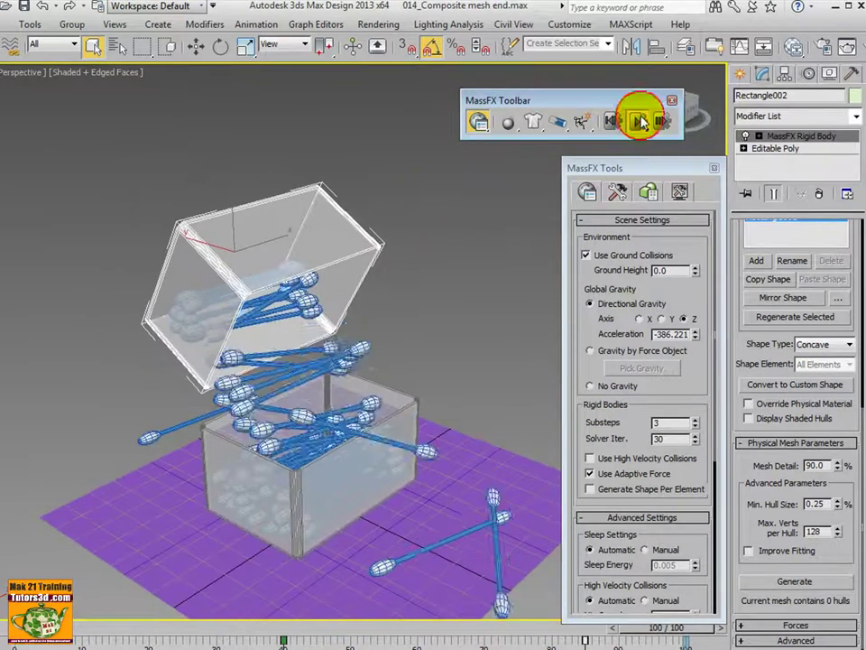